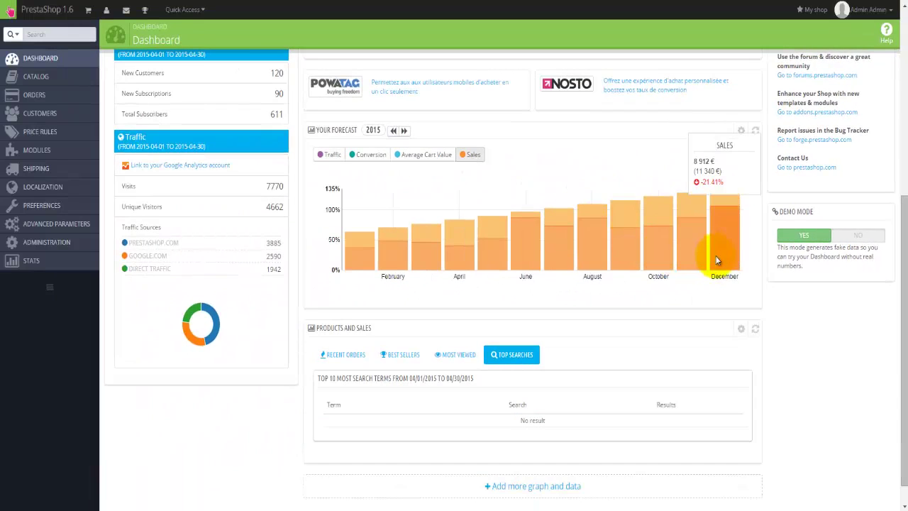
# Step: Examine the dashboard's activity overview, forecast chart, and products and sales section
pyautogui.scroll(2, 754, 252)
pyautogui.scroll(2, 754, 252)
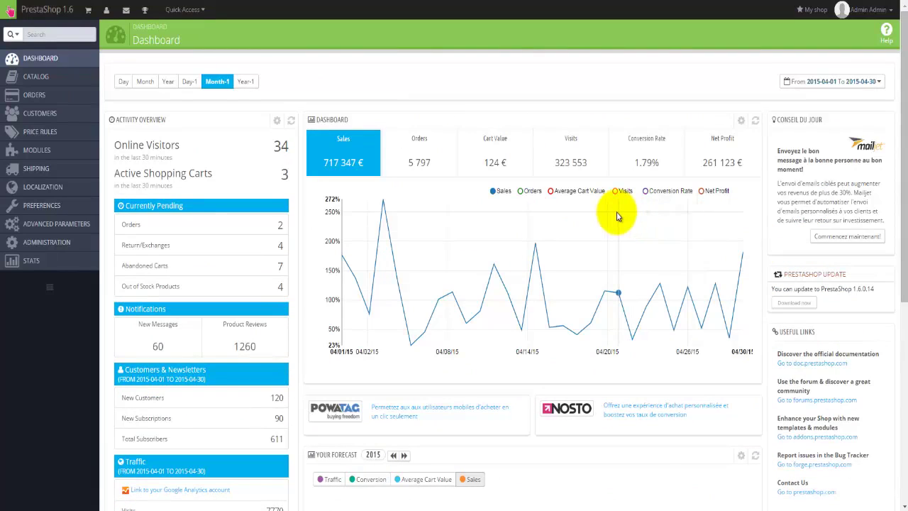
pyautogui.moveTo(617, 216)
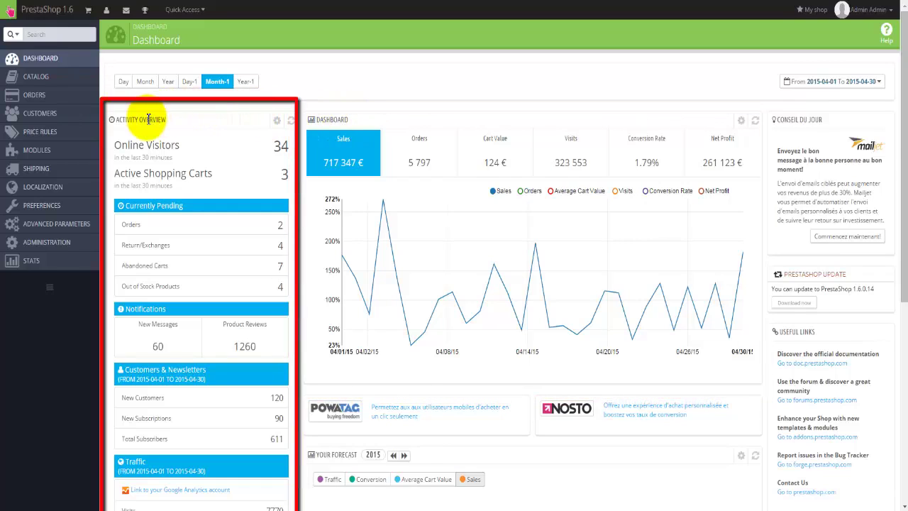
pyautogui.scroll(-3, 147, 120)
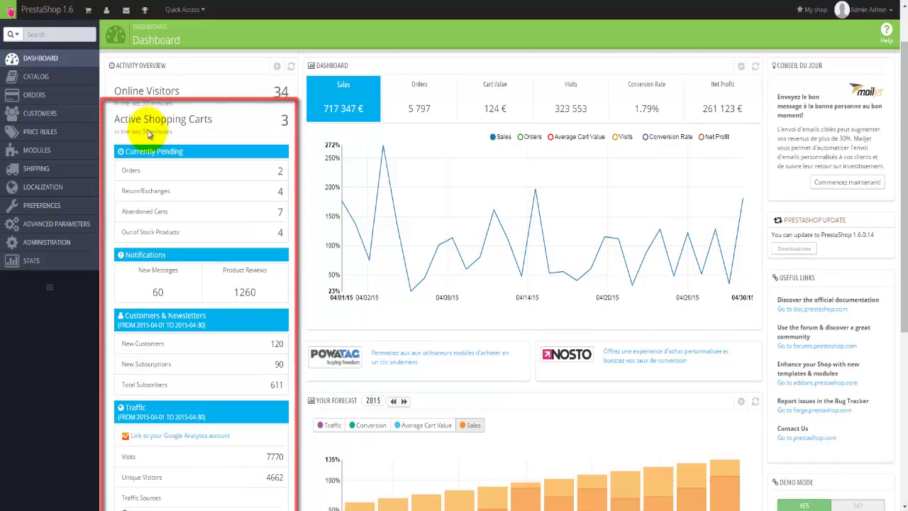
pyautogui.scroll(-2, 149, 133)
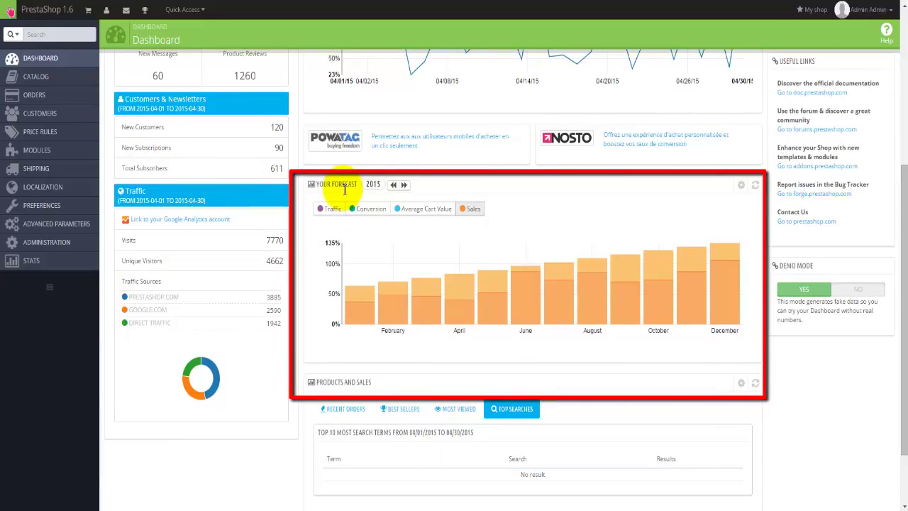
pyautogui.scroll(-2, 345, 190)
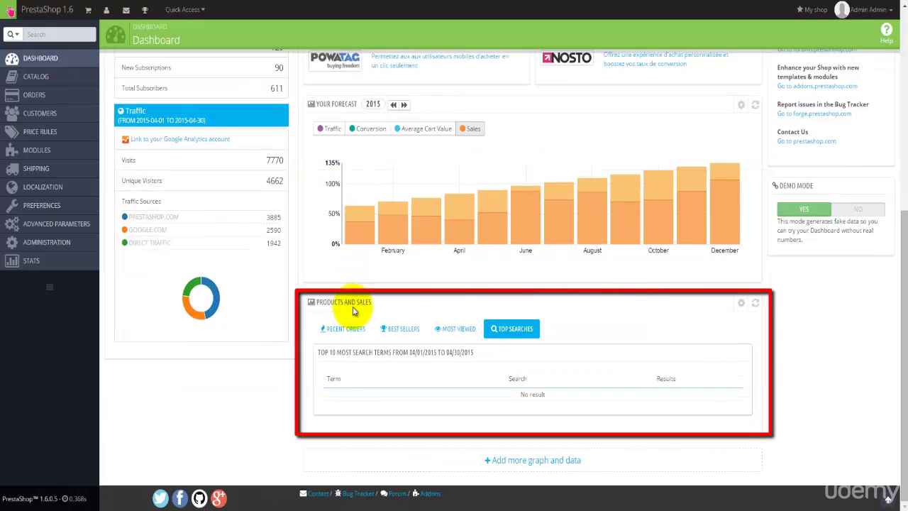
pyautogui.scroll(5, 353, 311)
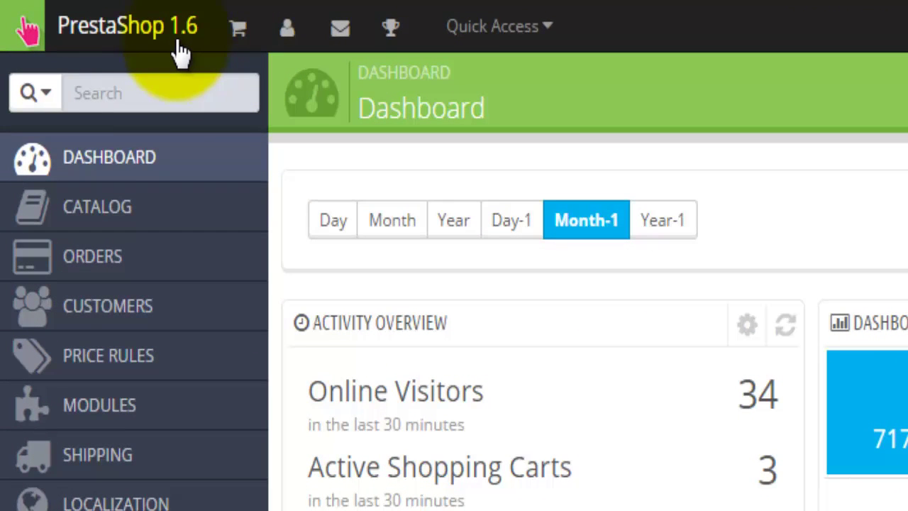
# Step: Check the notification lists for latest orders, registrations and messages, view the merchant expertise badges, and close them
pyautogui.click(239, 36)
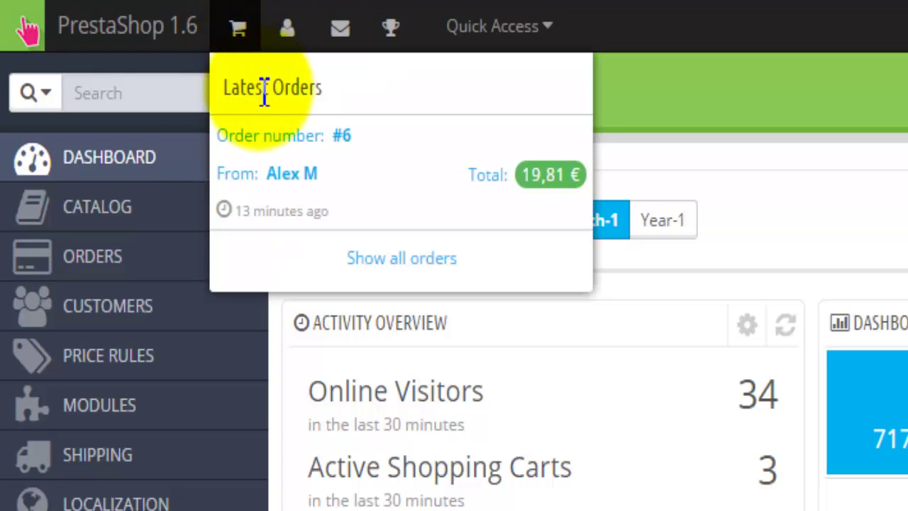
pyautogui.click(290, 44)
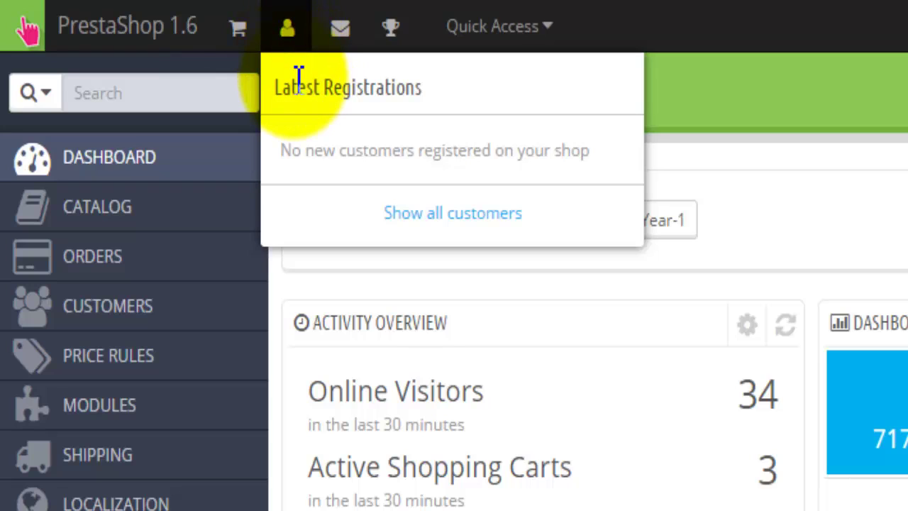
pyautogui.click(341, 30)
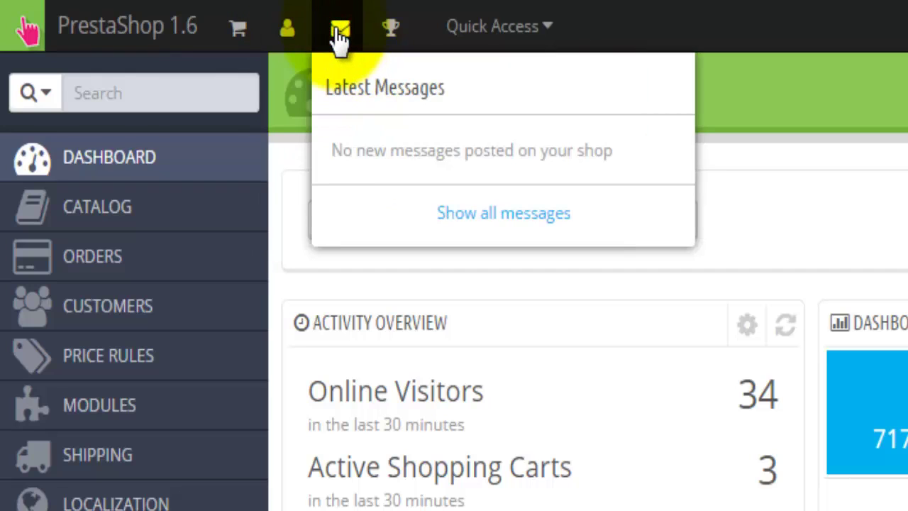
pyautogui.click(389, 32)
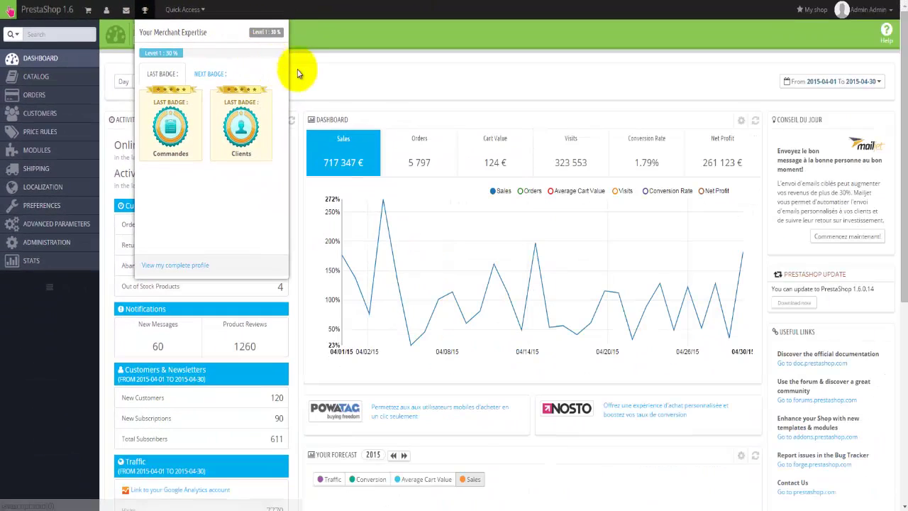
pyautogui.click(301, 71)
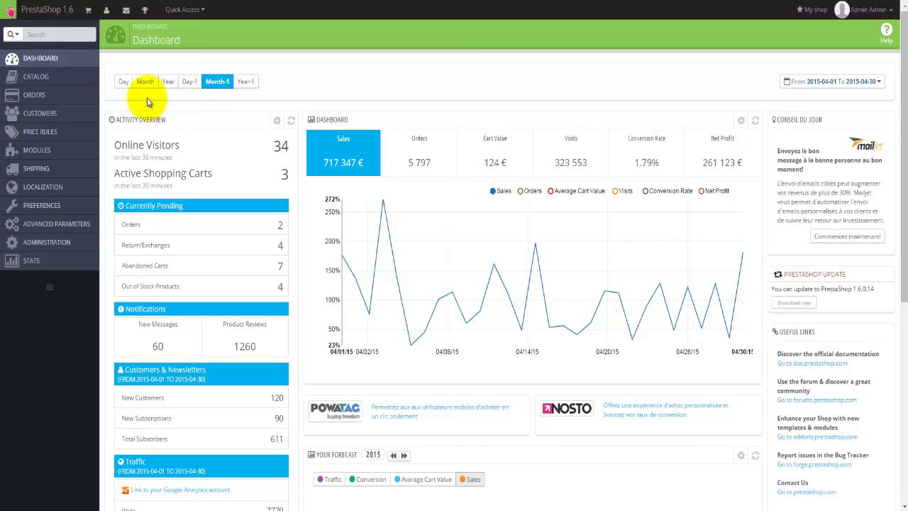
# Step: View the dashboard statistics for the current day, month and year, and return to the Month-1 period
pyautogui.click(124, 82)
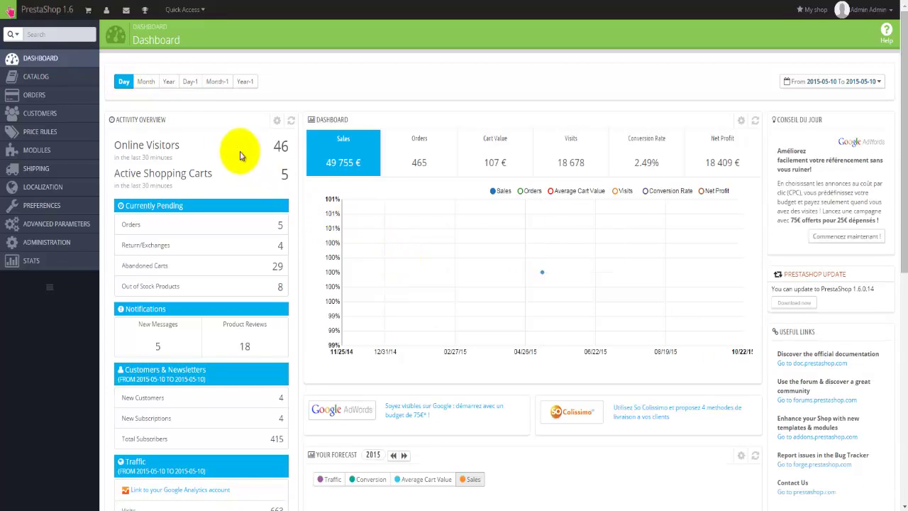
pyautogui.click(151, 83)
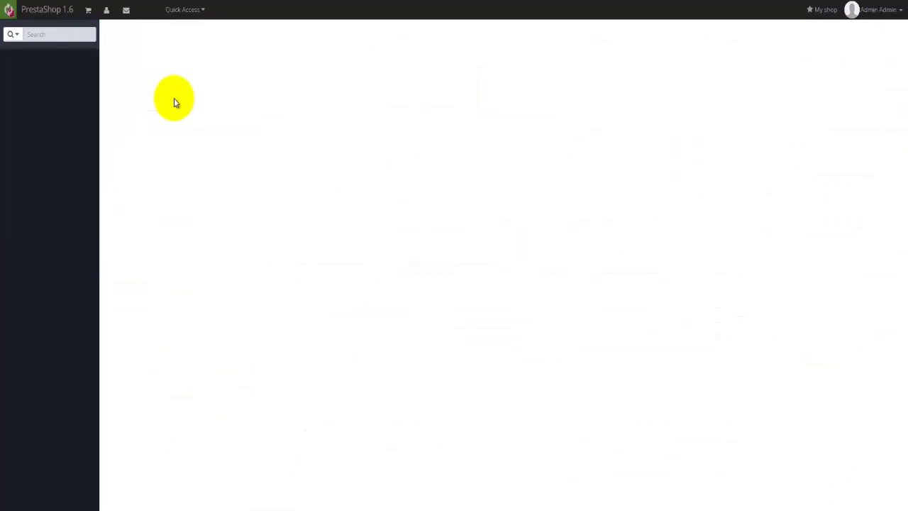
pyautogui.click(171, 83)
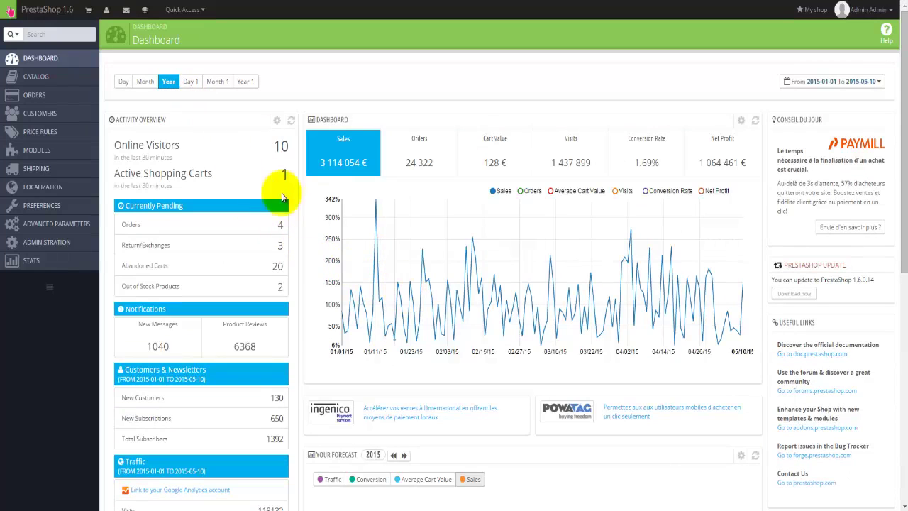
pyautogui.click(217, 81)
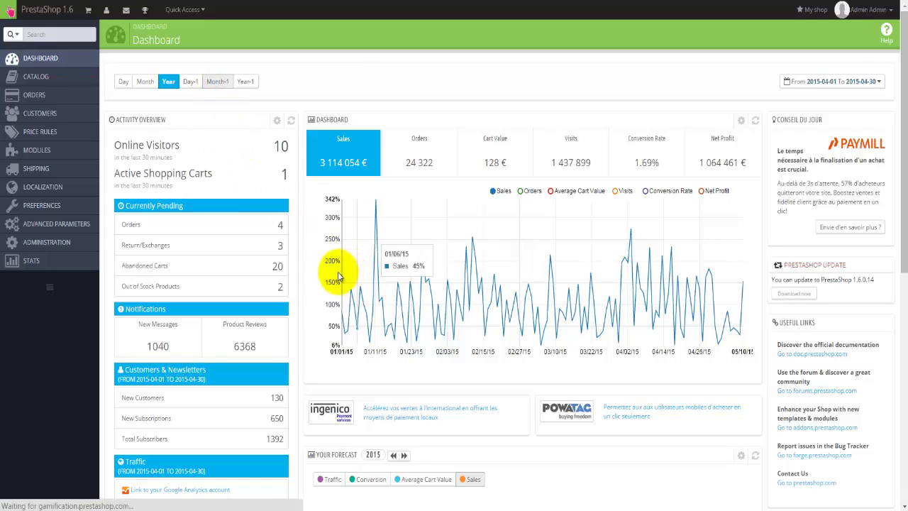
# Step: View the Sales graph, switch to the Orders graph, and inspect its daily values for early April
pyautogui.click(357, 179)
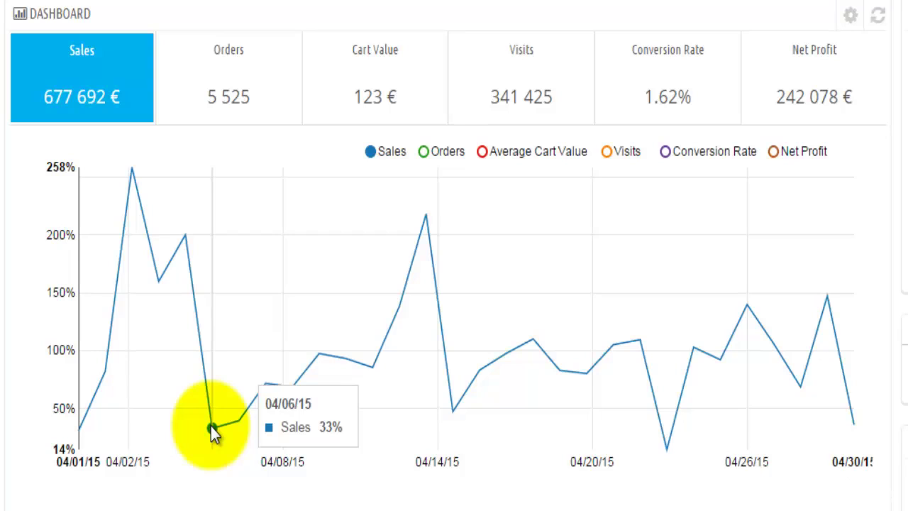
pyautogui.click(239, 104)
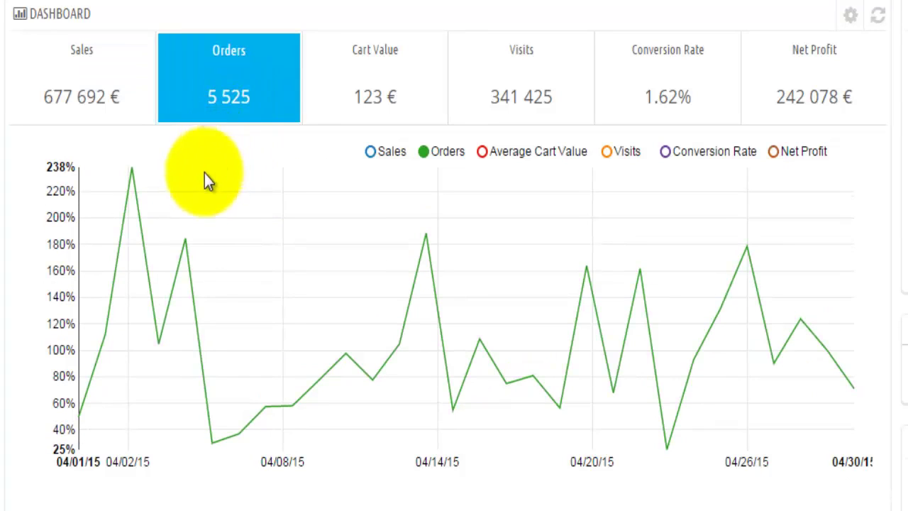
pyautogui.moveTo(189, 238)
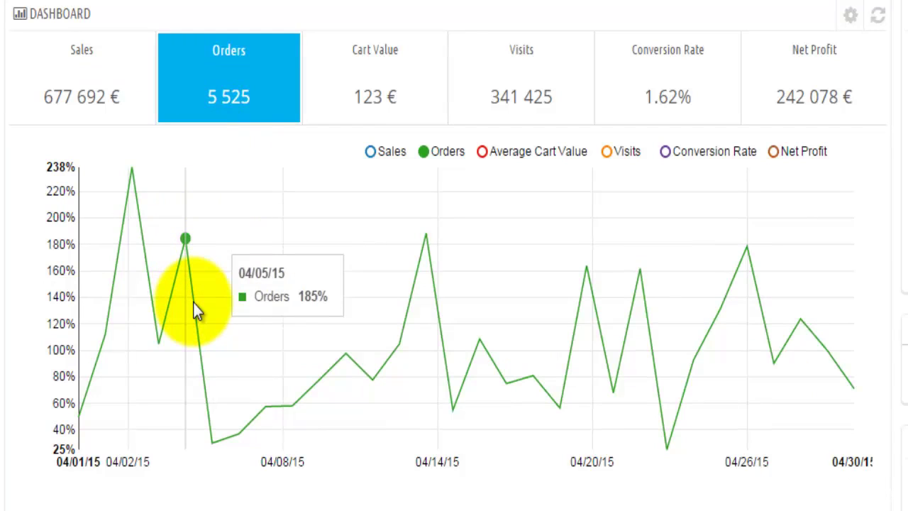
pyautogui.moveTo(213, 357)
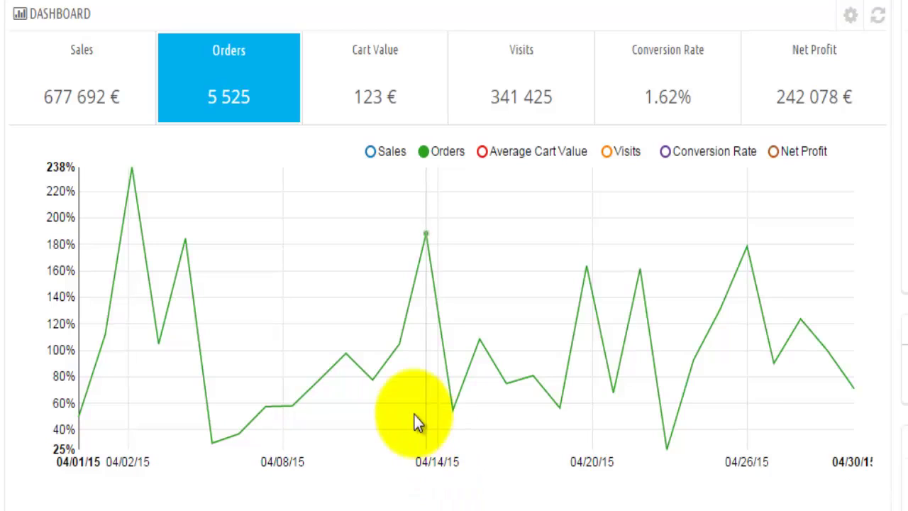
# Step: Show the Cart Value graph and inspect its early-April peak and its lowest point around 04/20/15
pyautogui.click(381, 81)
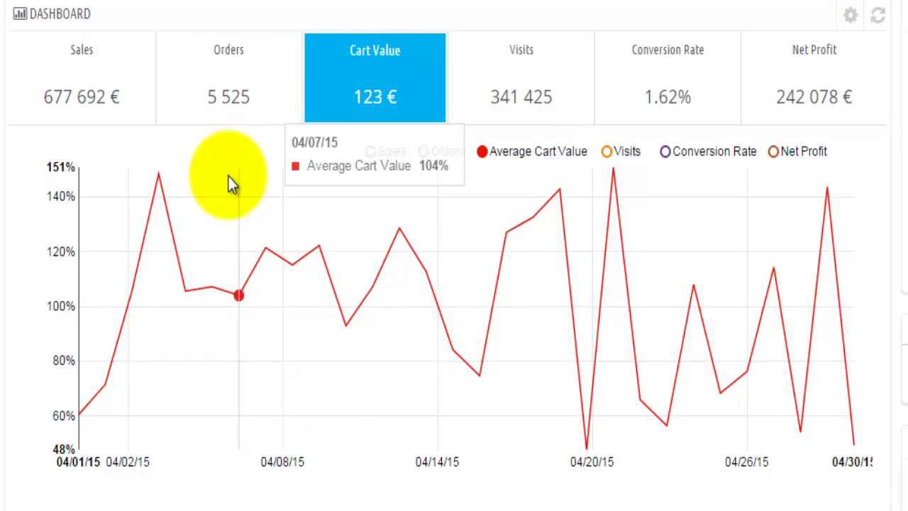
pyautogui.moveTo(160, 181)
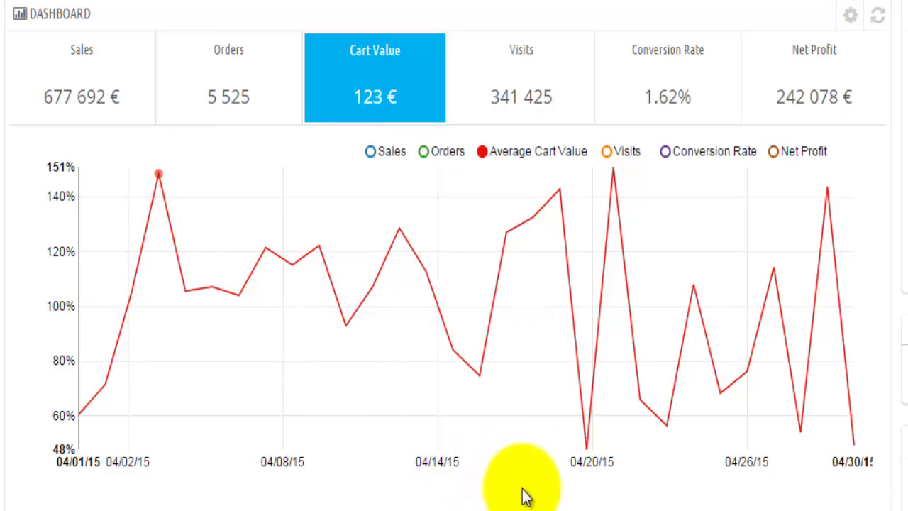
pyautogui.moveTo(586, 449)
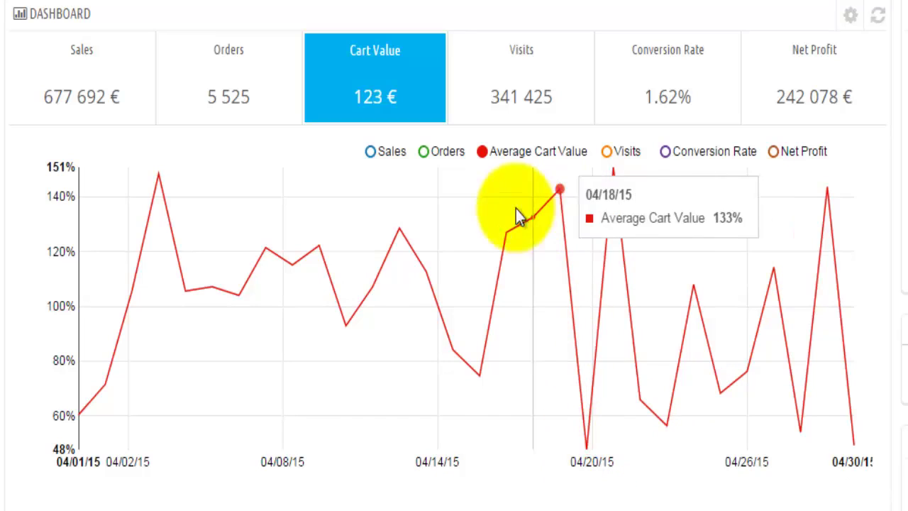
# Step: Show the Visits graph and inspect its daily values from 04/10/15 to 04/14/15
pyautogui.click(519, 84)
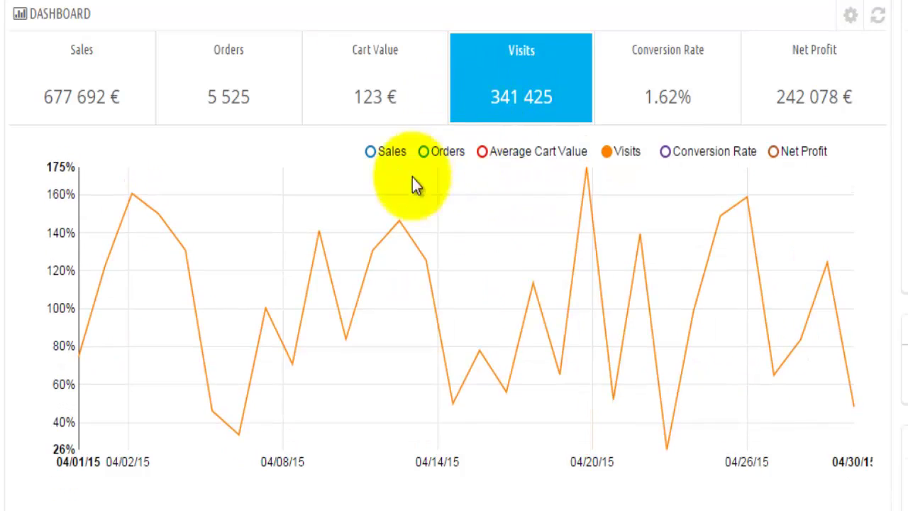
pyautogui.moveTo(321, 287)
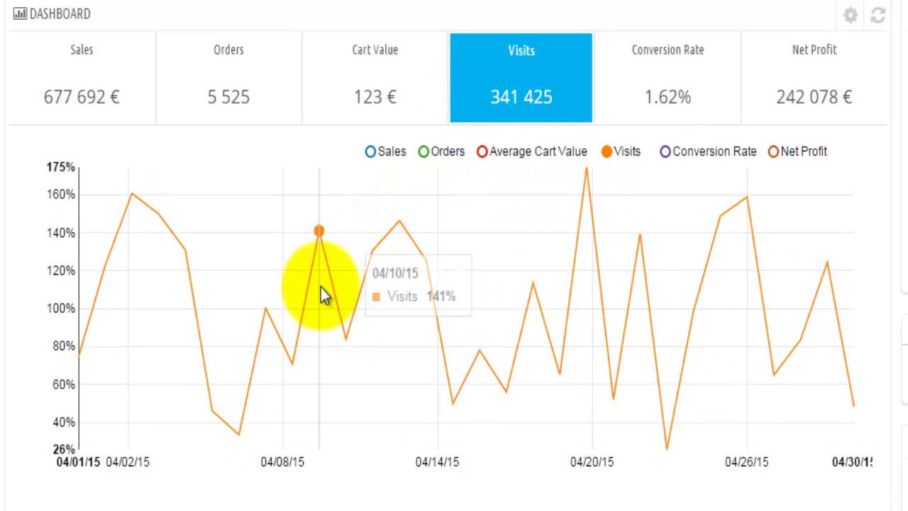
pyautogui.moveTo(344, 339)
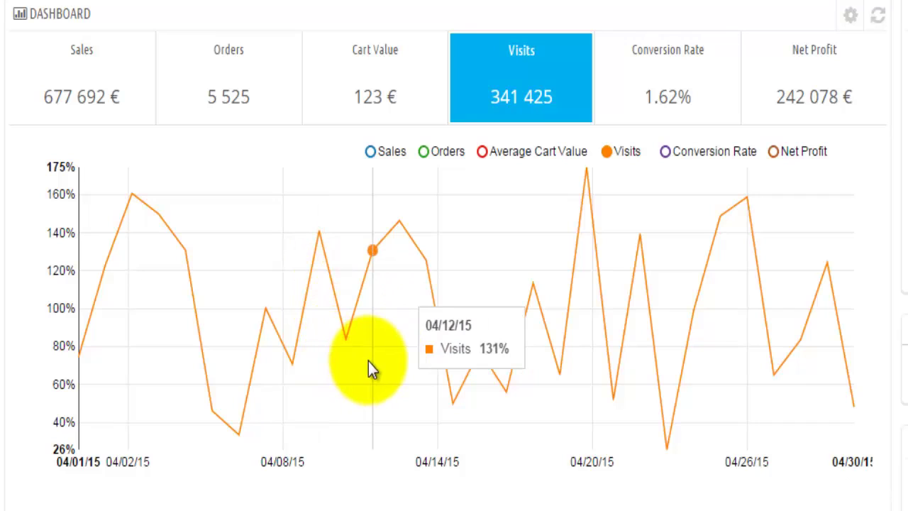
pyautogui.moveTo(388, 366)
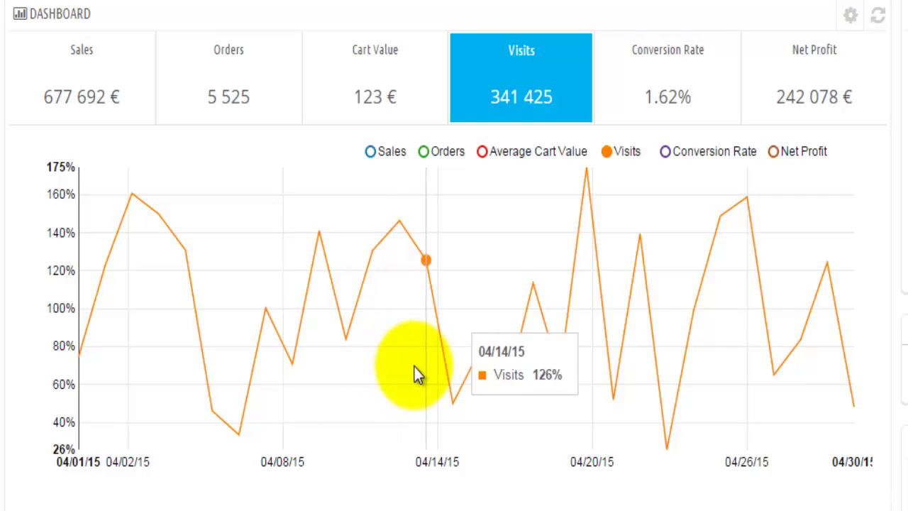
# Step: Show the Conversion Rate graph, followed by the Net Profit graph
pyautogui.click(666, 35)
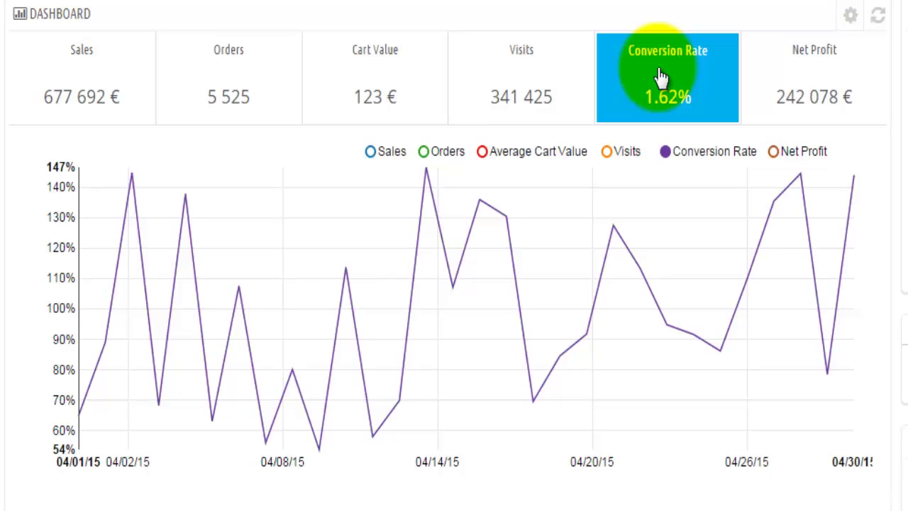
pyautogui.click(772, 75)
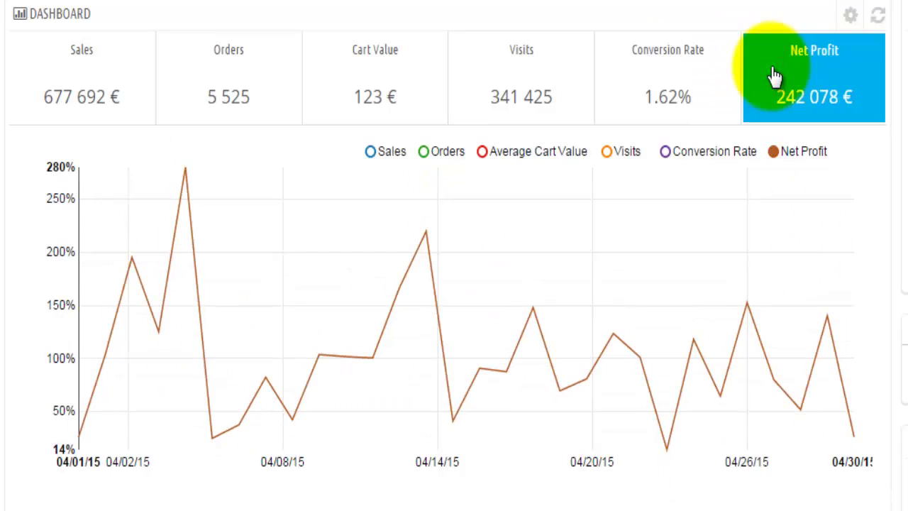
# Step: Overlay the Sales series on the Net Profit graph for comparison, and return to the Sales graph alone
pyautogui.click(389, 152)
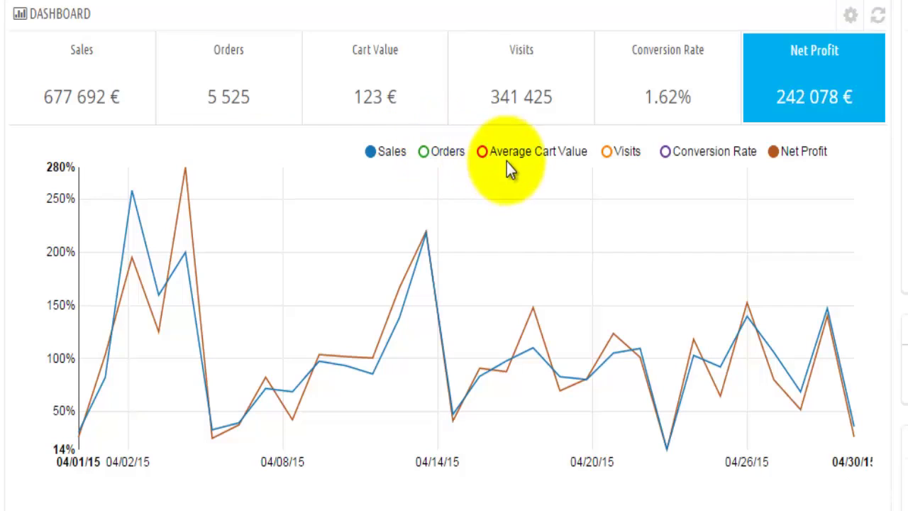
pyautogui.click(807, 100)
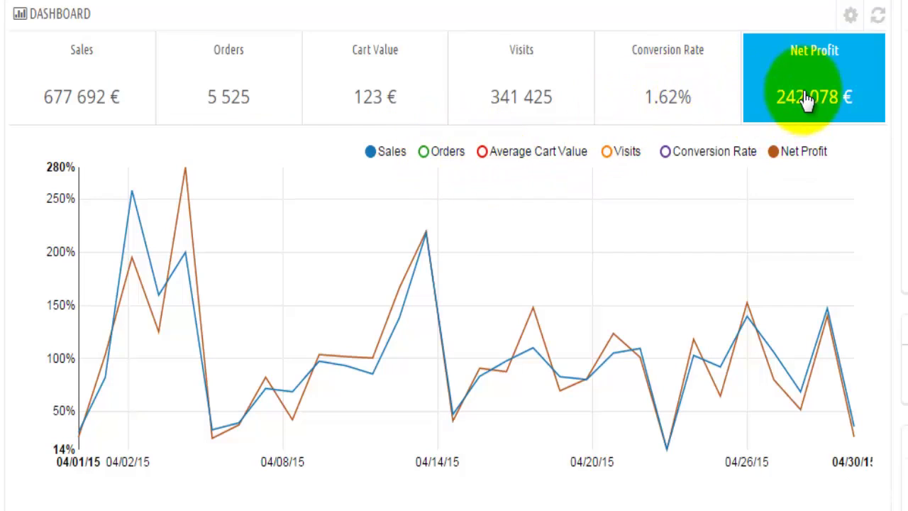
pyautogui.click(116, 73)
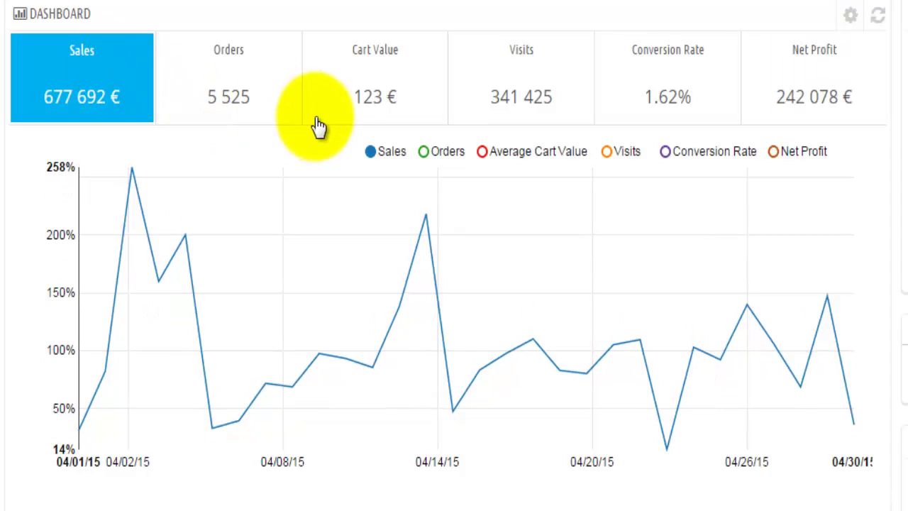
# Step: Show the Visits graph with the Orders series overlaid, and compare both series around 04/09/15
pyautogui.click(515, 112)
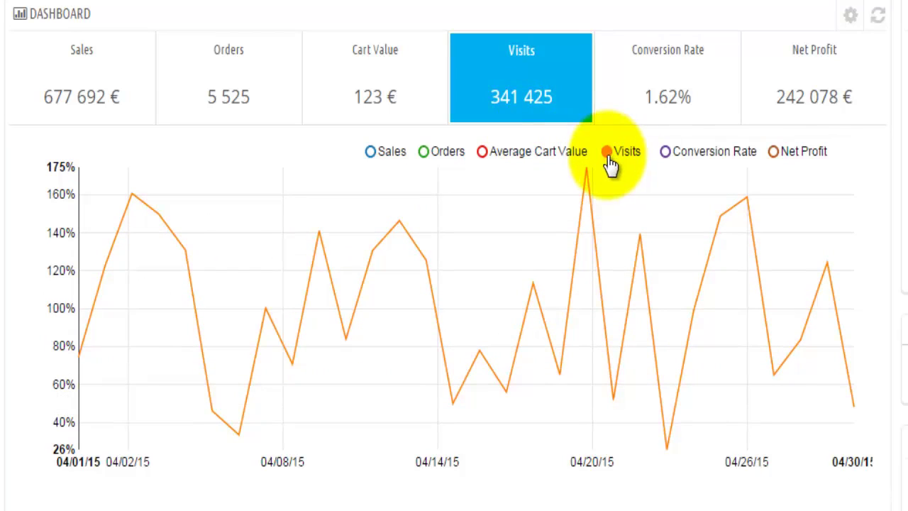
pyautogui.click(424, 153)
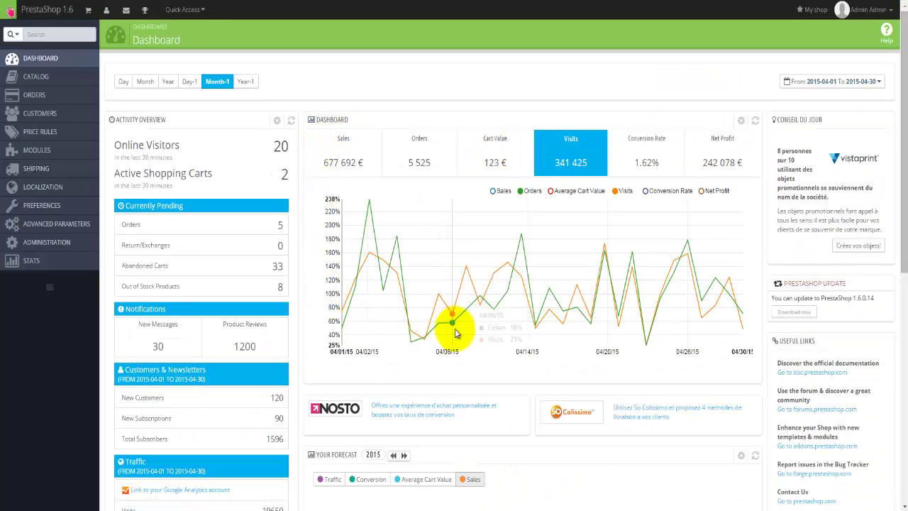
pyautogui.moveTo(454, 323)
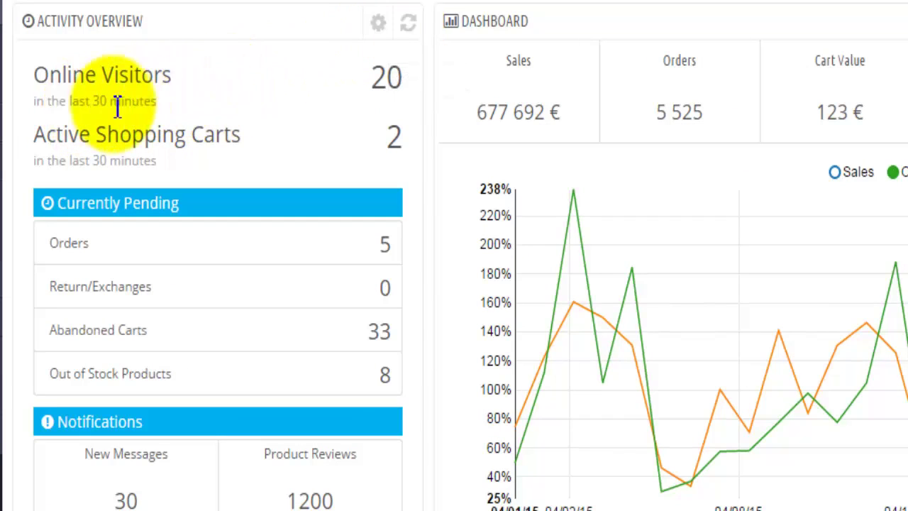
# Step: Review the online visitors, active shopping carts and Currently Pending items, including Out of Stock Products, in the activity overview
pyautogui.doubleClick(380, 74)
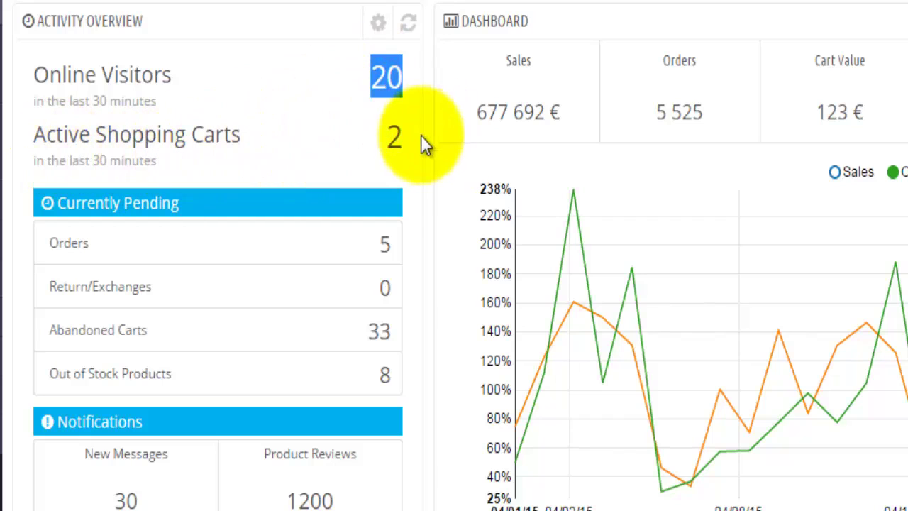
pyautogui.click(395, 139)
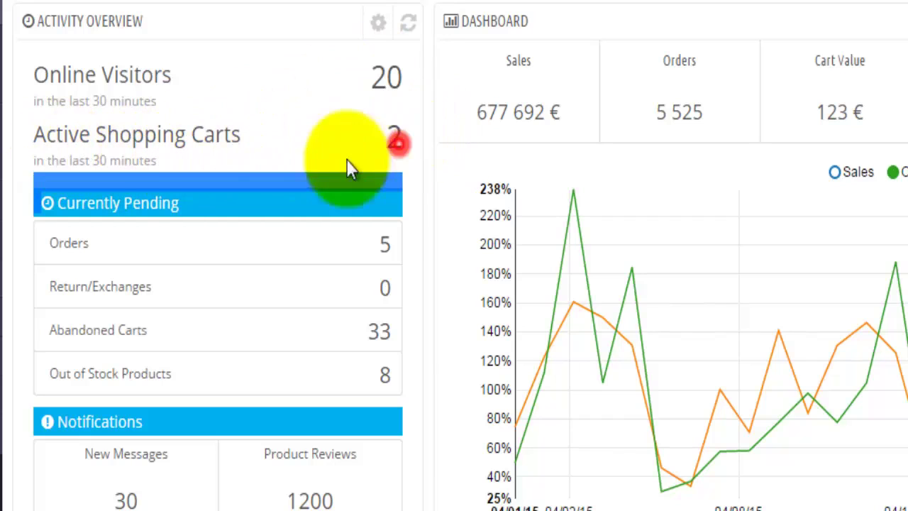
pyautogui.click(179, 234)
pyautogui.scroll(-2, 179, 234)
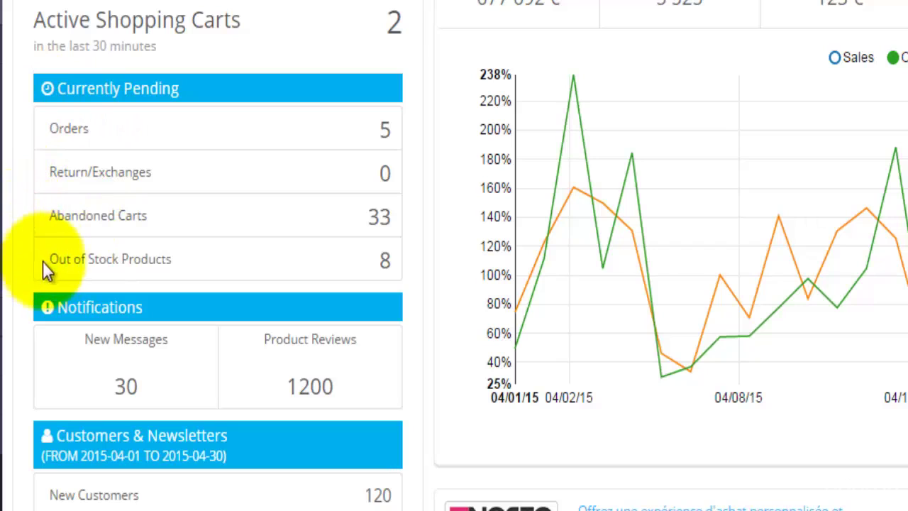
pyautogui.moveTo(51, 259); pyautogui.dragTo(229, 269)
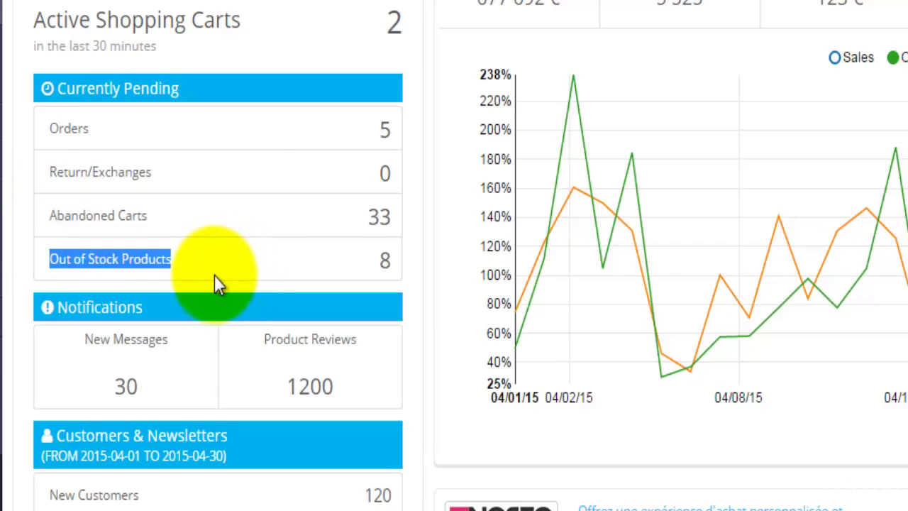
# Step: Review the Notifications and the Customers & Newsletters figures in the activity overview
pyautogui.scroll(-2, 212, 274)
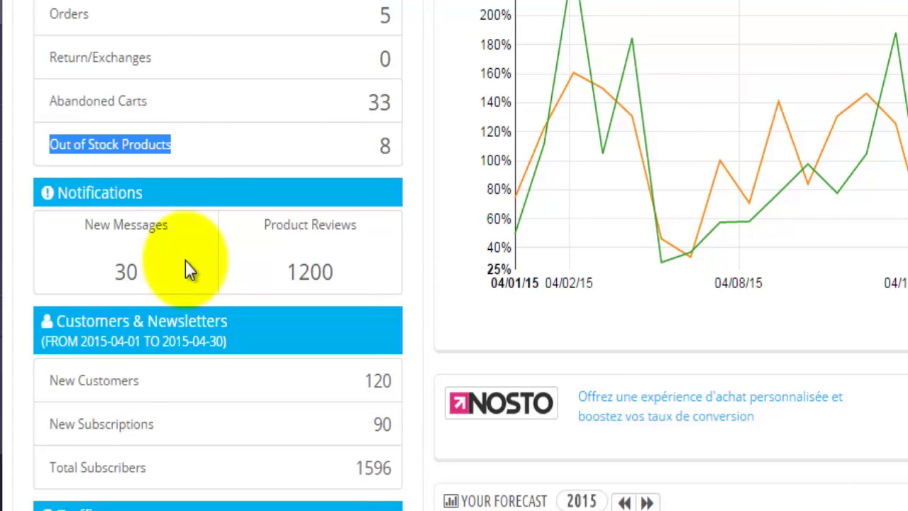
pyautogui.scroll(-2, 186, 261)
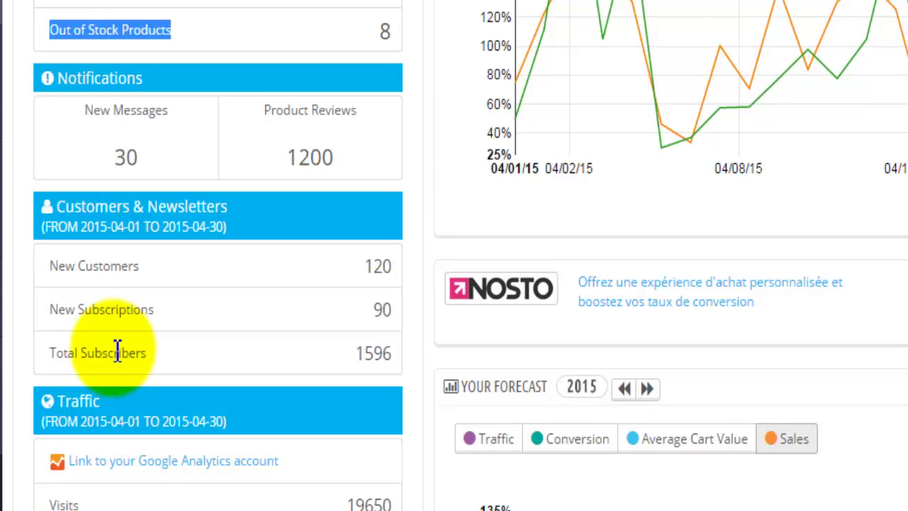
pyautogui.scroll(-2, 117, 352)
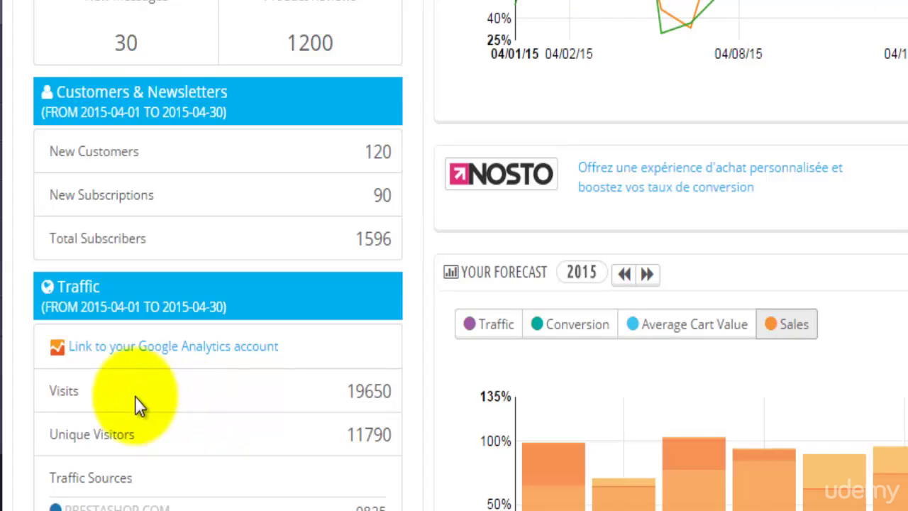
# Step: Examine the Traffic section's visits, unique visitors and traffic sources, inspecting the Direct Traffic and Google segments of the ring chart
pyautogui.scroll(-4, 134, 396)
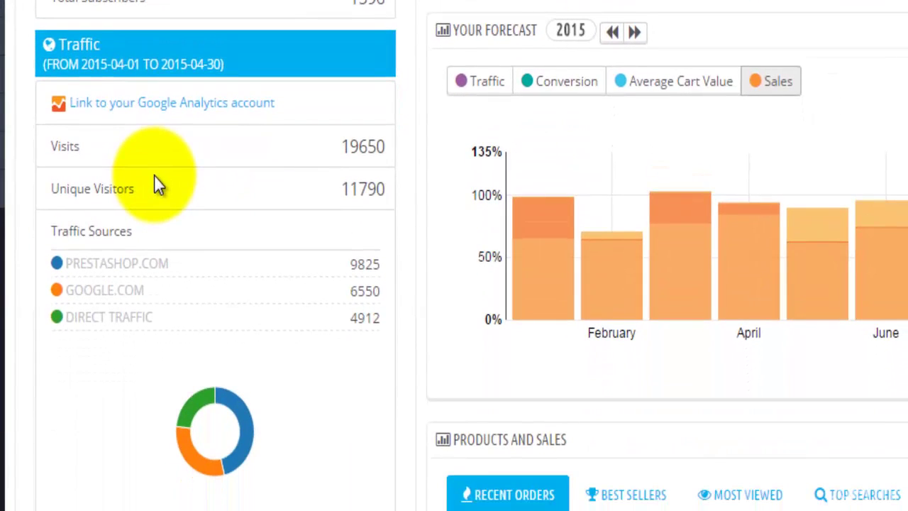
pyautogui.scroll(-2, 100, 230)
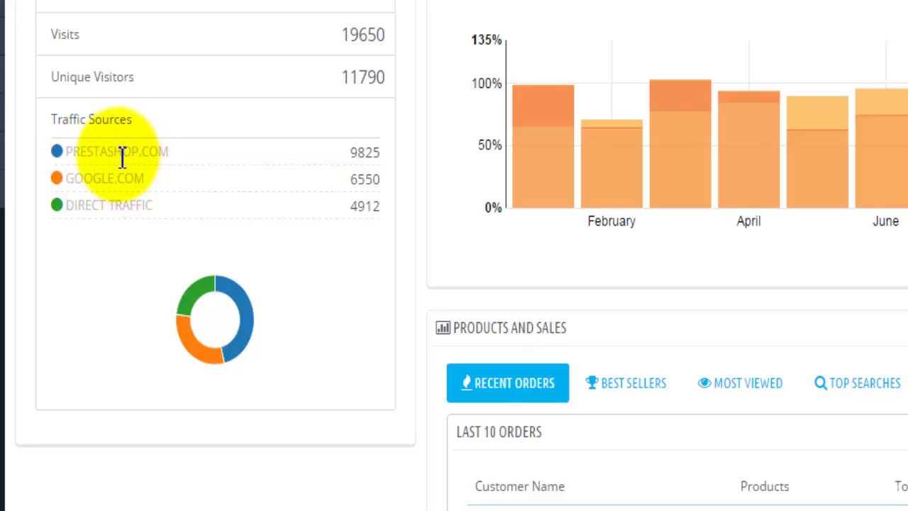
pyautogui.doubleClick(84, 205)
pyautogui.click(93, 303)
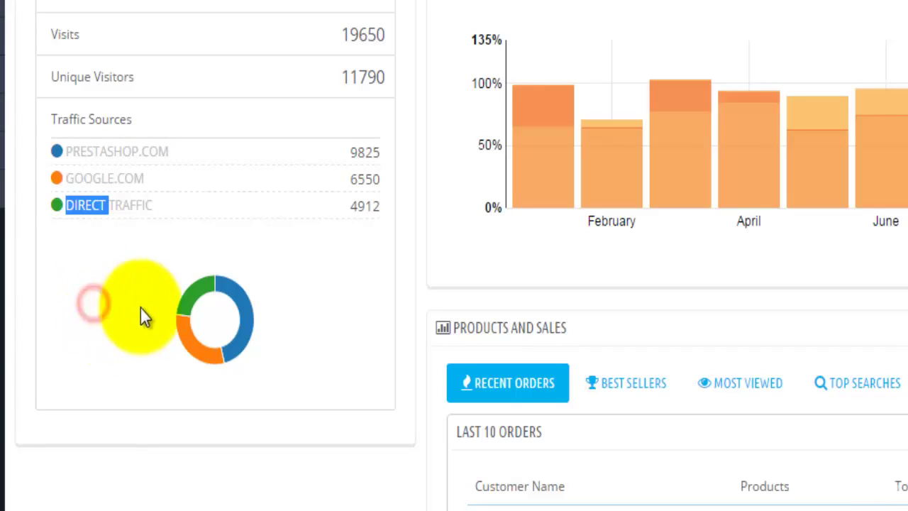
pyautogui.moveTo(193, 301)
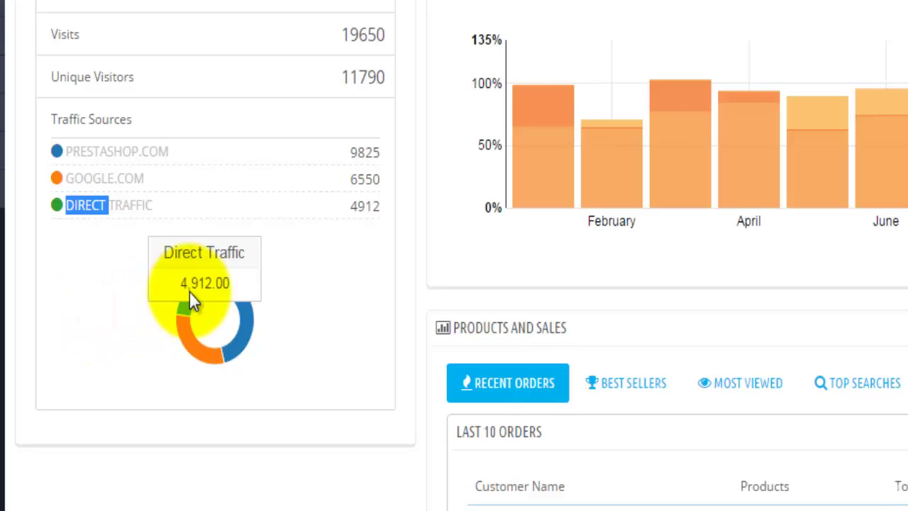
pyautogui.click(131, 197)
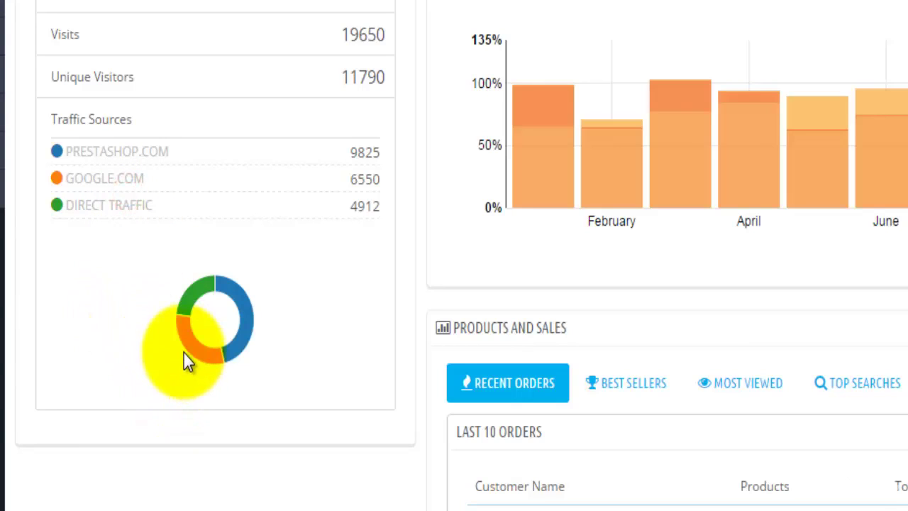
pyautogui.moveTo(186, 349)
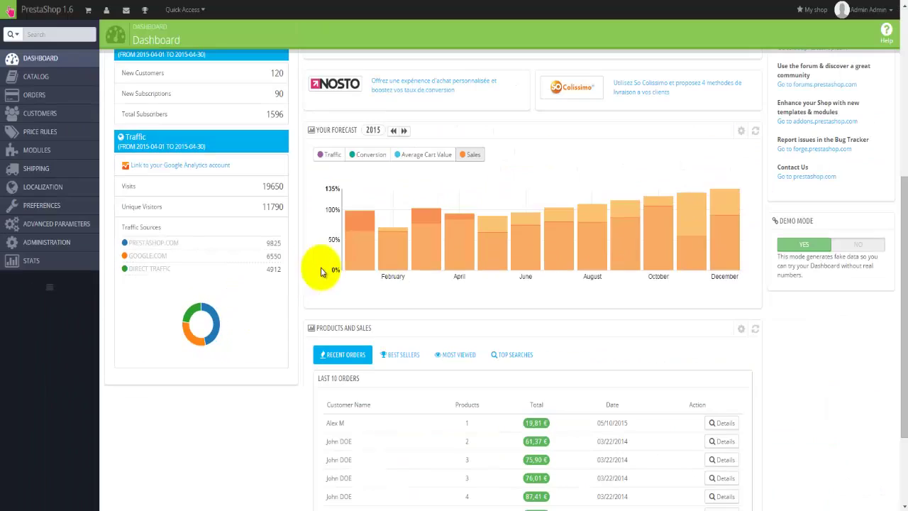
# Step: Show the Traffic series in the 2015 forecast chart
pyautogui.scroll(5, 400, 259)
pyautogui.scroll(3, 397, 258)
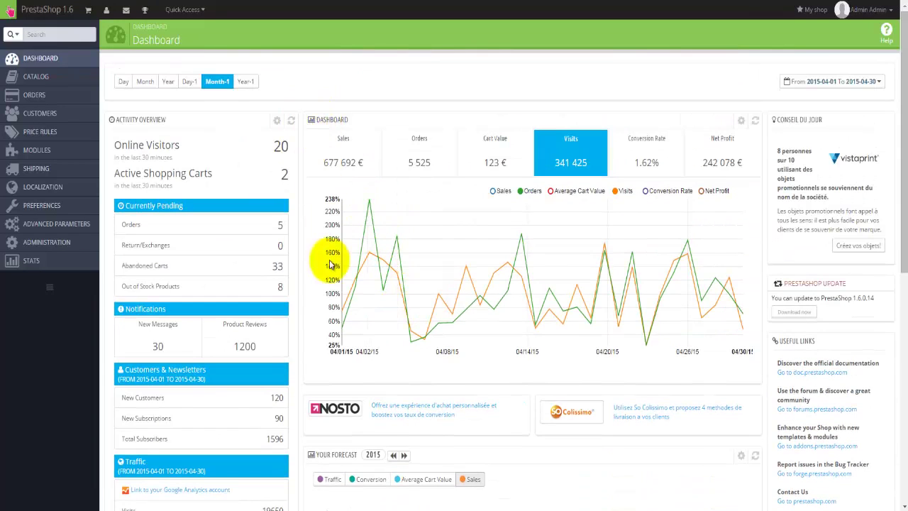
pyautogui.scroll(-1, 494, 332)
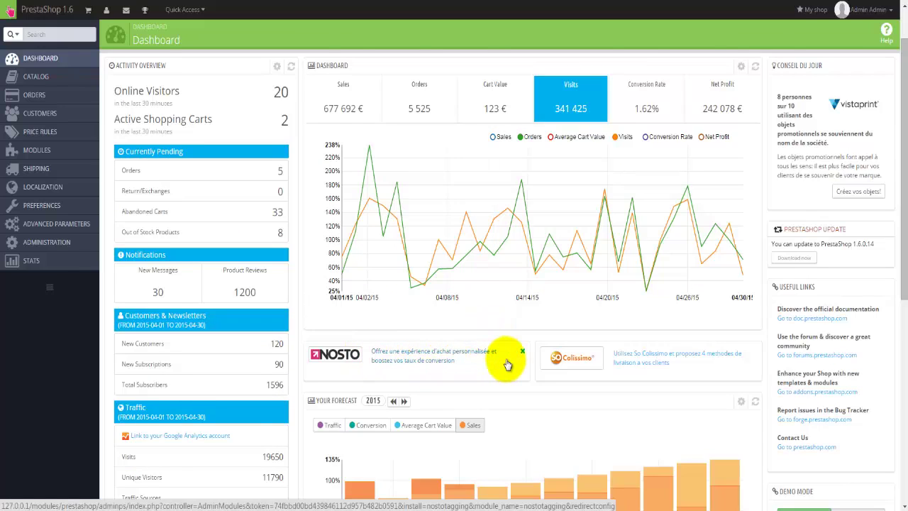
pyautogui.scroll(-1, 507, 364)
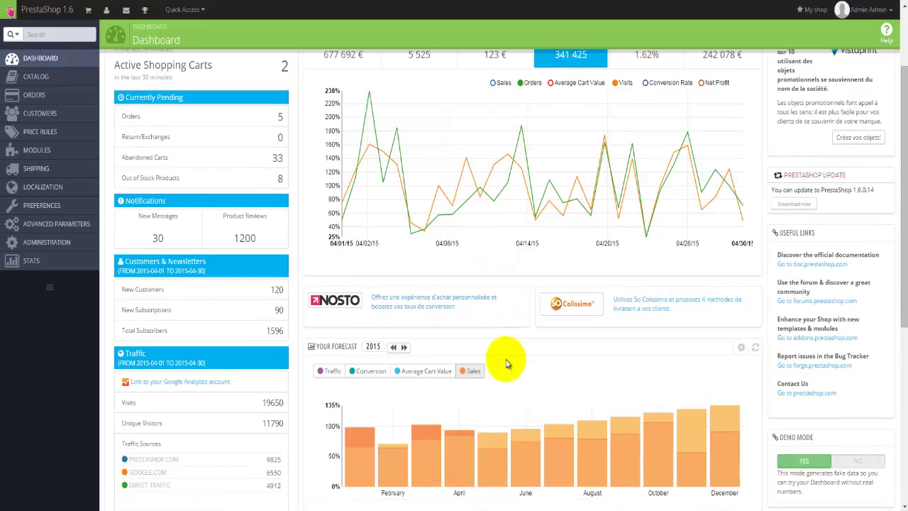
pyautogui.scroll(-1, 508, 364)
pyautogui.scroll(-2, 507, 364)
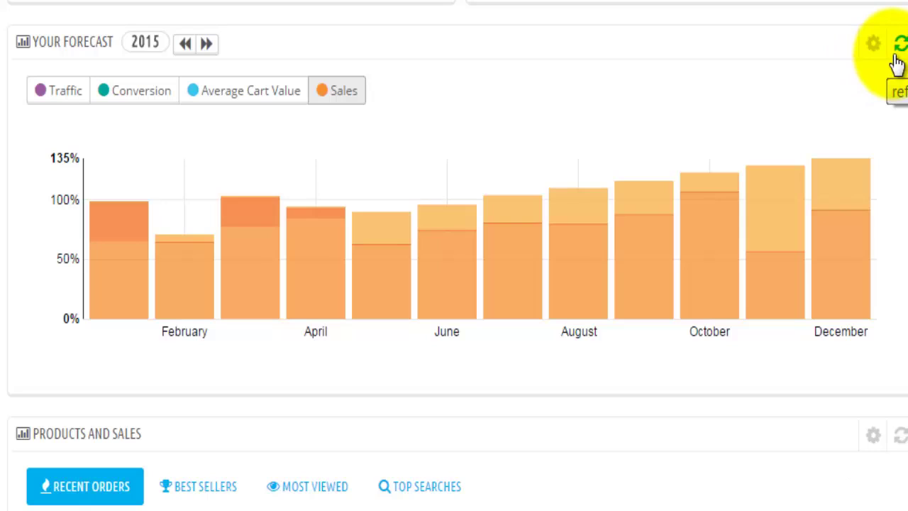
pyautogui.click(55, 106)
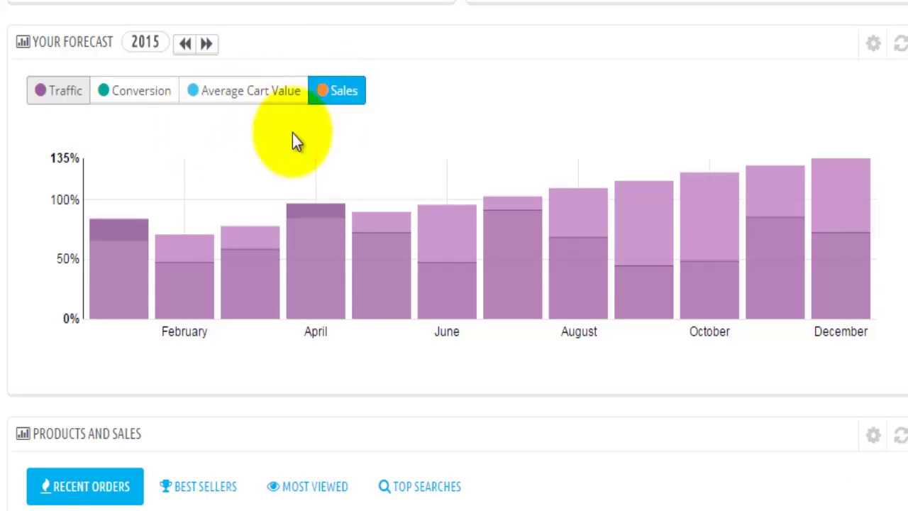
# Step: Inspect the forecast chart's actual and expected traffic for individual months, including February, April, May and June
pyautogui.scroll(-2, 34, 135)
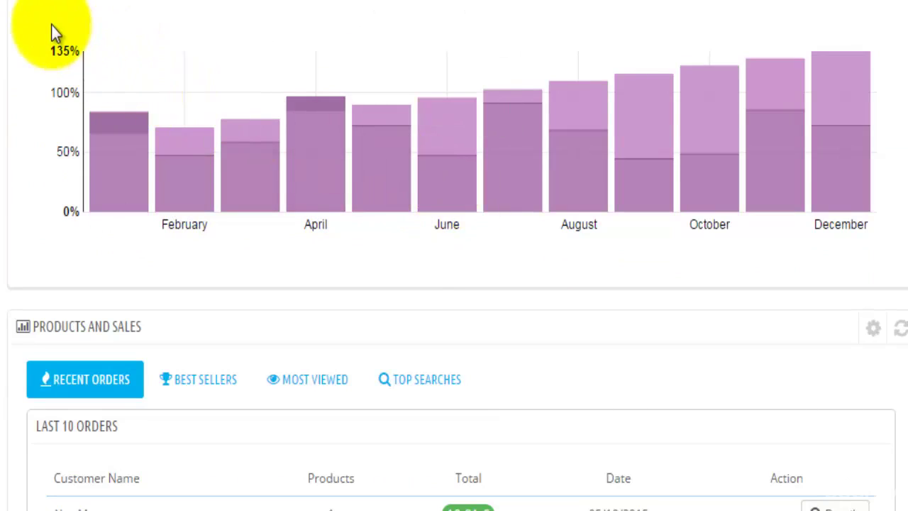
pyautogui.scroll(2, 195, 270)
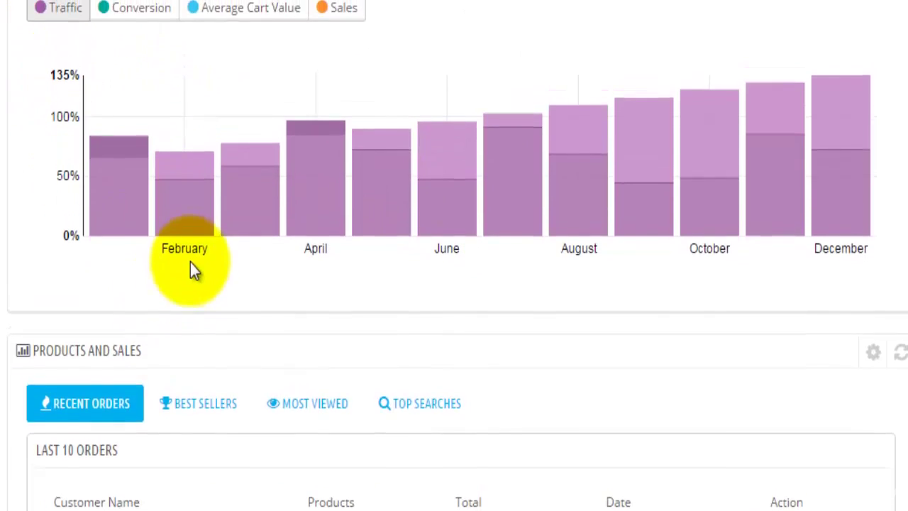
pyautogui.scroll(3, 192, 266)
pyautogui.moveTo(186, 301)
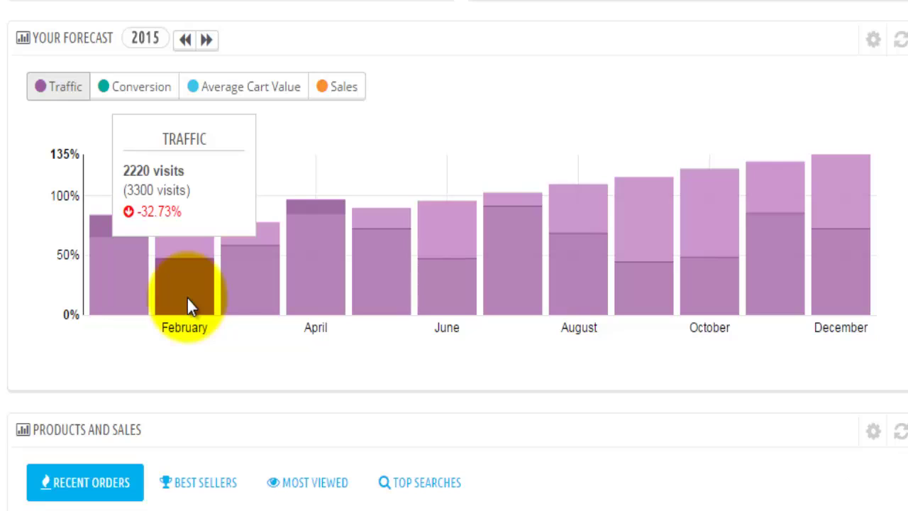
pyautogui.moveTo(177, 259)
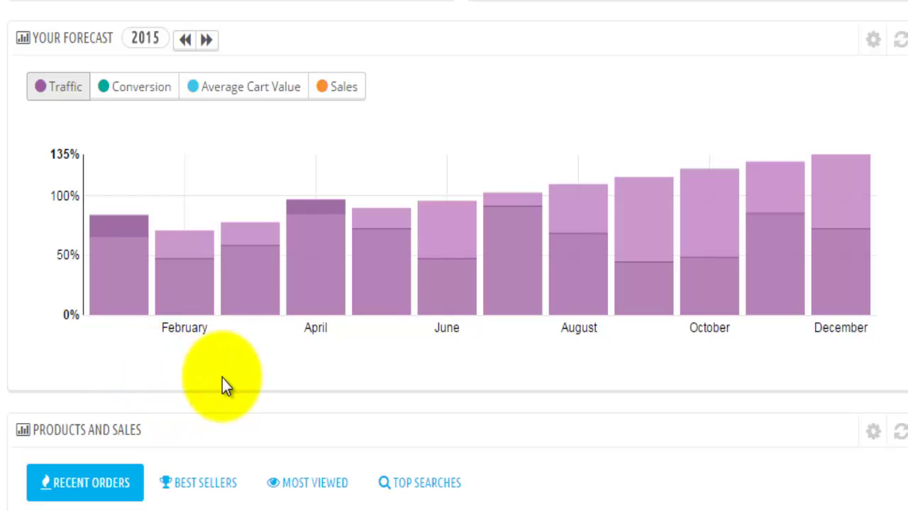
pyautogui.moveTo(369, 245)
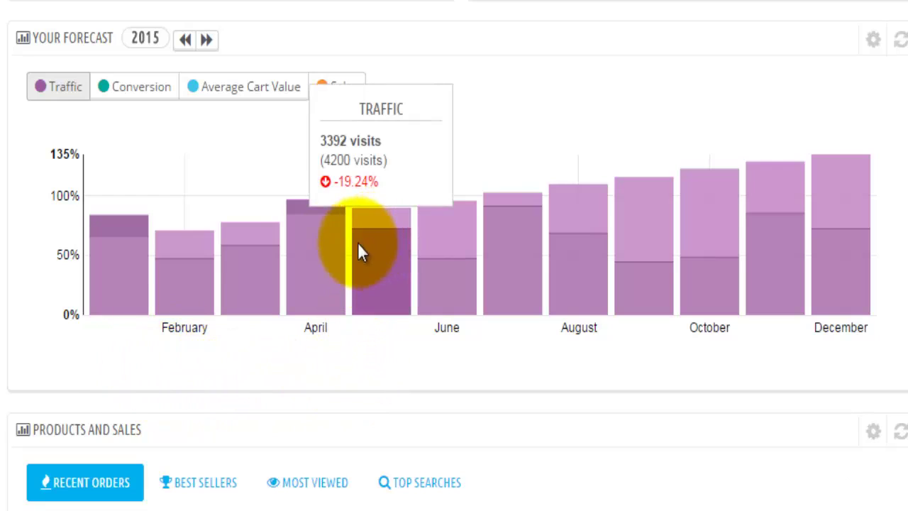
pyautogui.moveTo(327, 248)
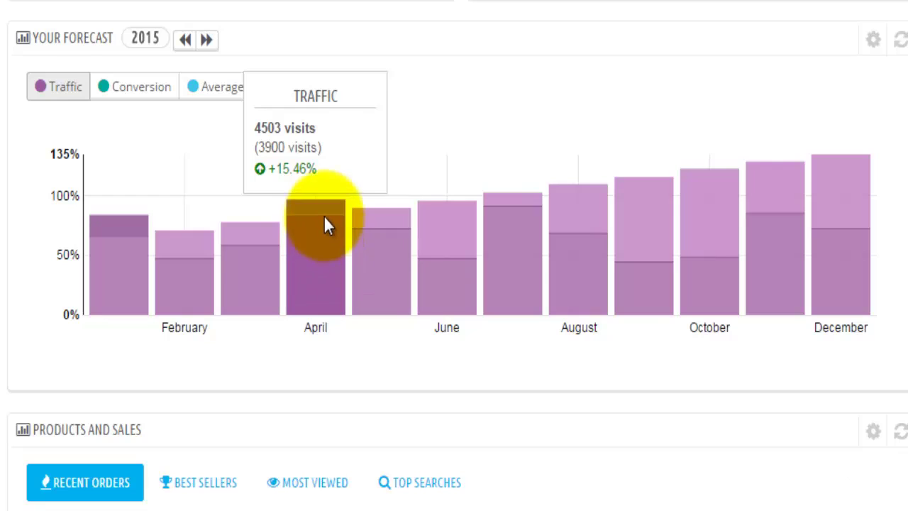
pyautogui.moveTo(323, 208)
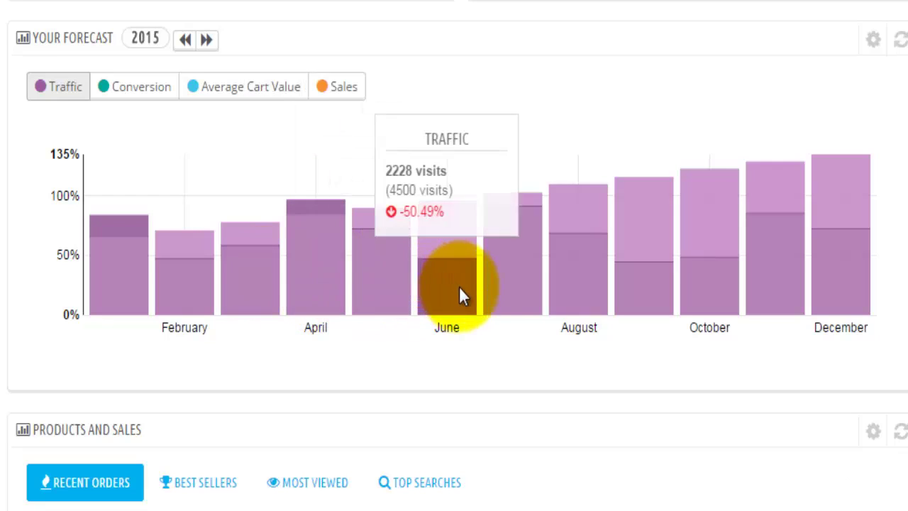
pyautogui.moveTo(505, 291)
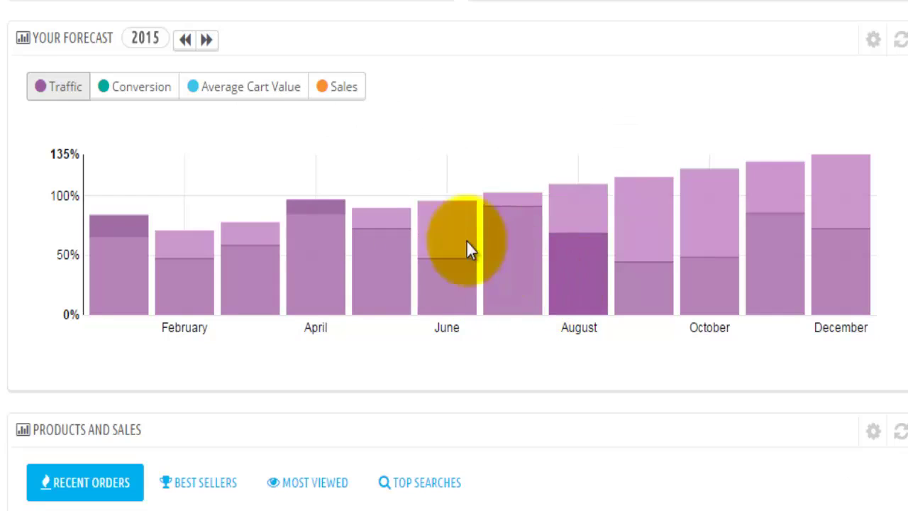
# Step: View the forecast's Conversion and Average Cart Value charts, and return to the Sales chart
pyautogui.click(129, 103)
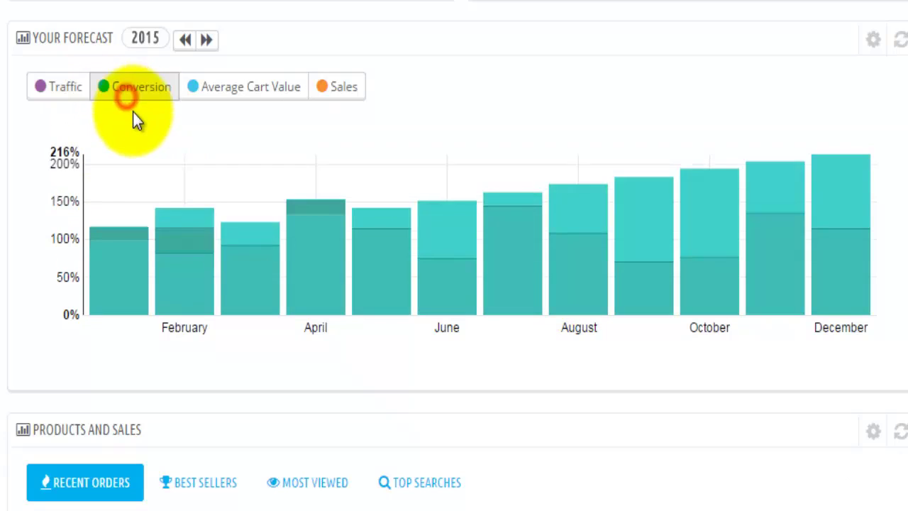
pyautogui.click(243, 100)
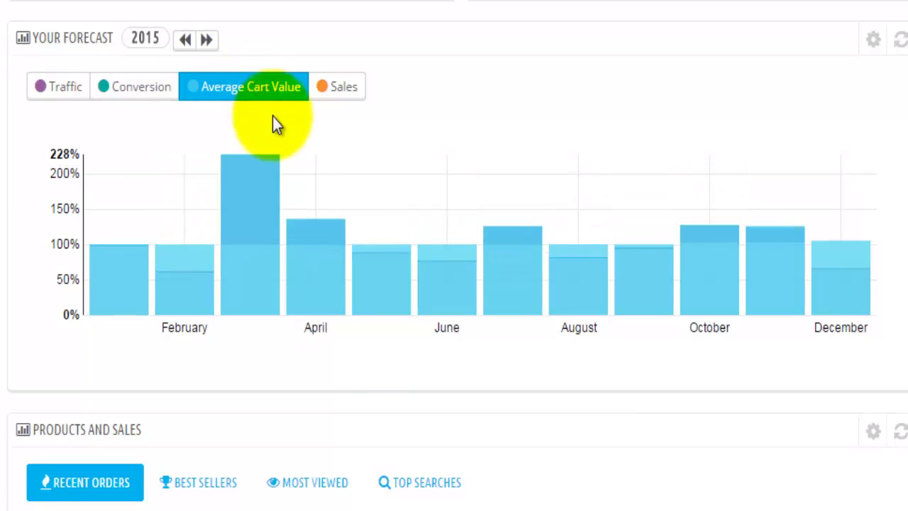
pyautogui.click(351, 96)
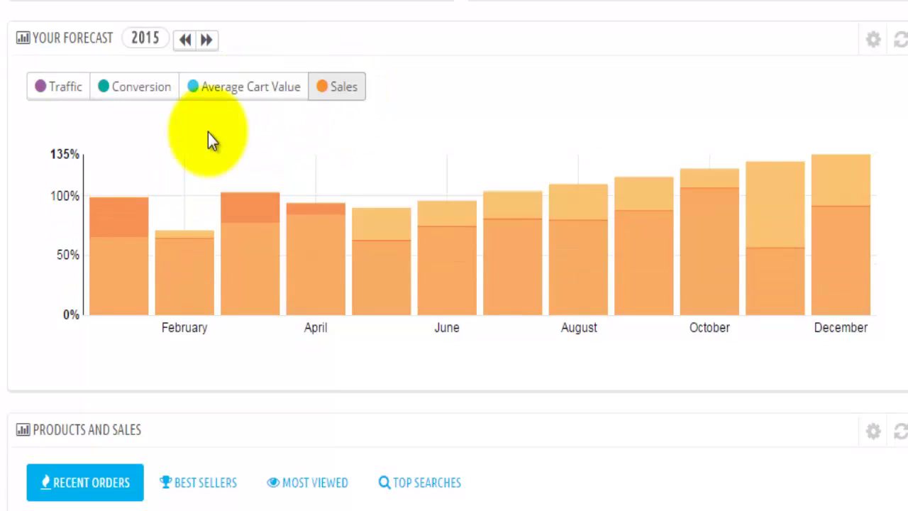
# Step: Open the details of the 05/10/2015 order from the recent orders list in a new browser tab and switch to it
pyautogui.scroll(-3, 208, 132)
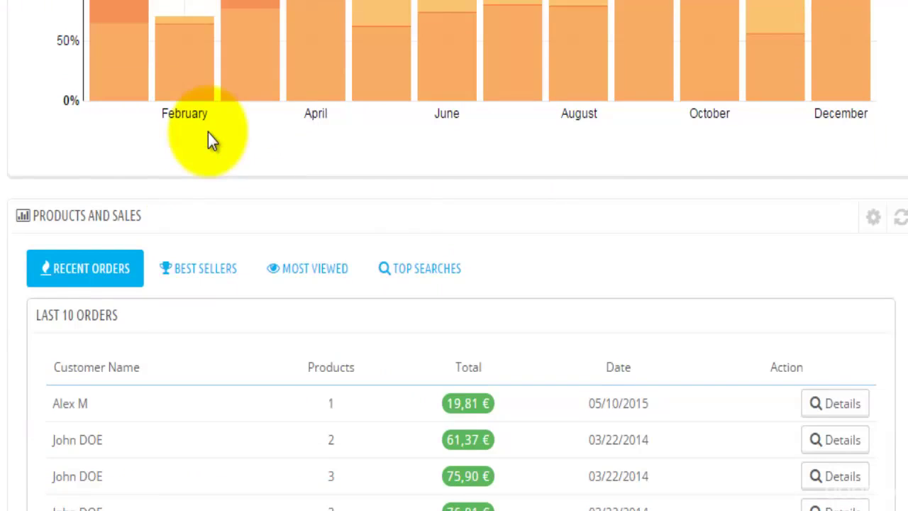
pyautogui.scroll(-1, 208, 133)
pyautogui.scroll(-2, 7, 199)
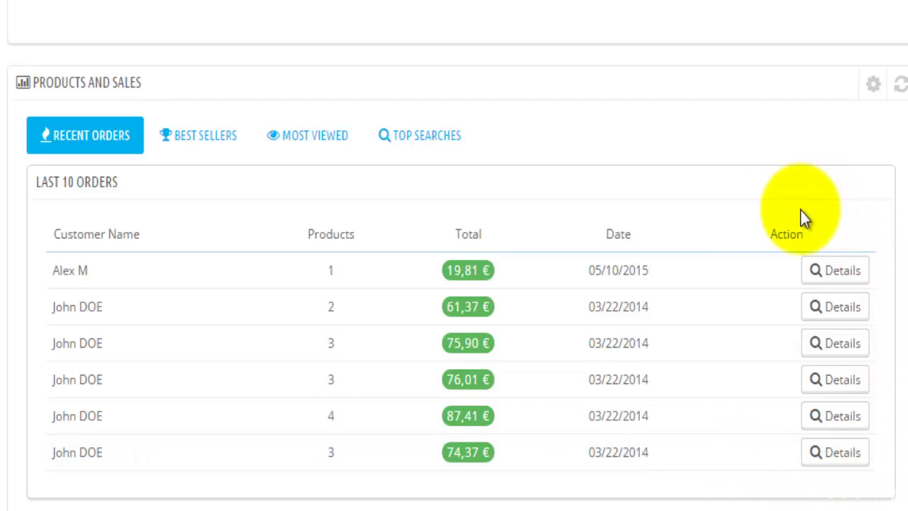
pyautogui.rightClick(823, 271)
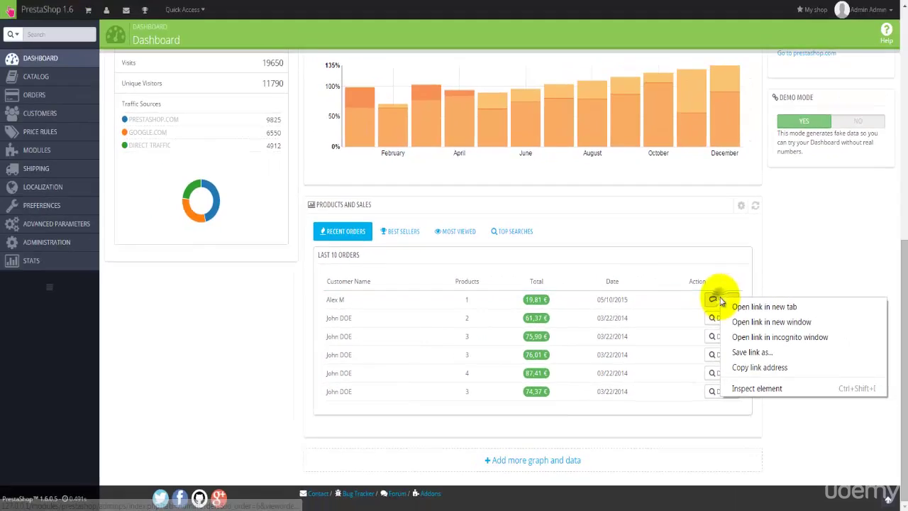
pyautogui.click(734, 307)
pyautogui.hotkey('ctrl', 'Tab')
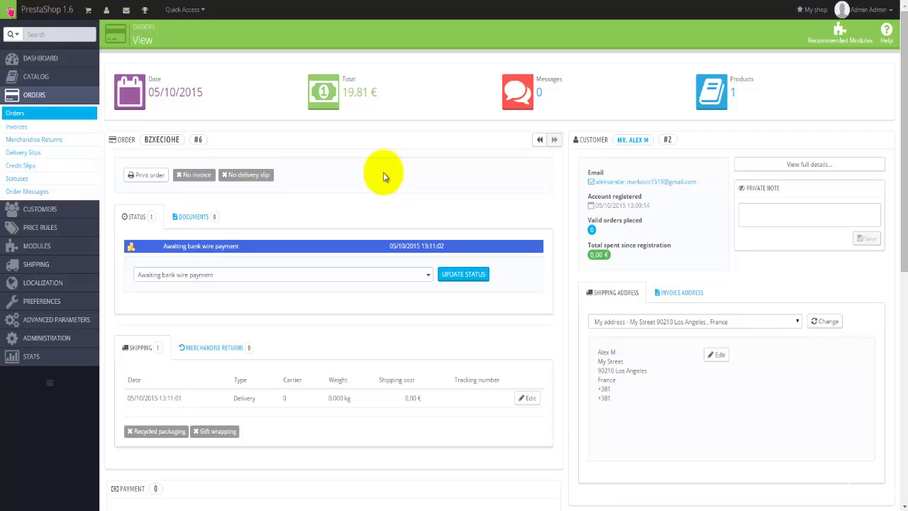
# Step: Highlight the order reference at the head of the order details
pyautogui.scroll(-1, 315, 173)
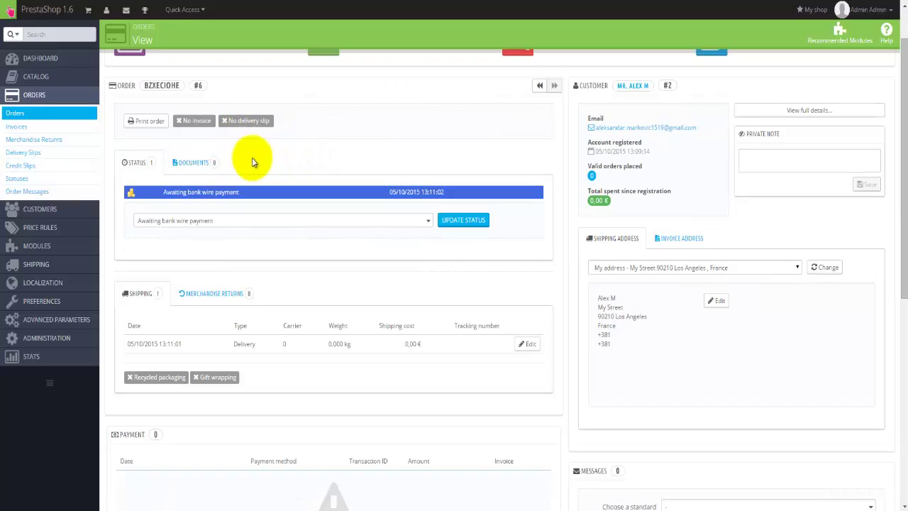
pyautogui.doubleClick(162, 85)
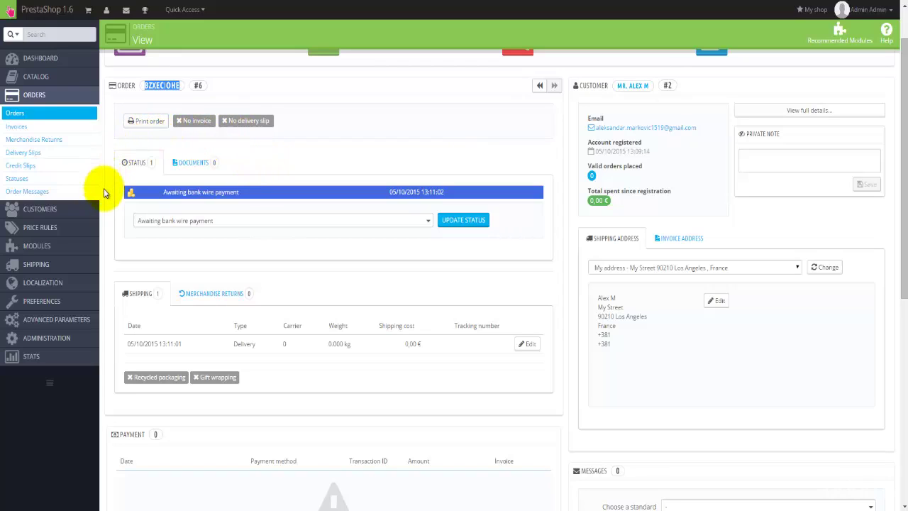
# Step: Review the available statuses for the order, from Awaiting bank wire payment to Shipped, and close the list without changing the status
pyautogui.click(208, 221)
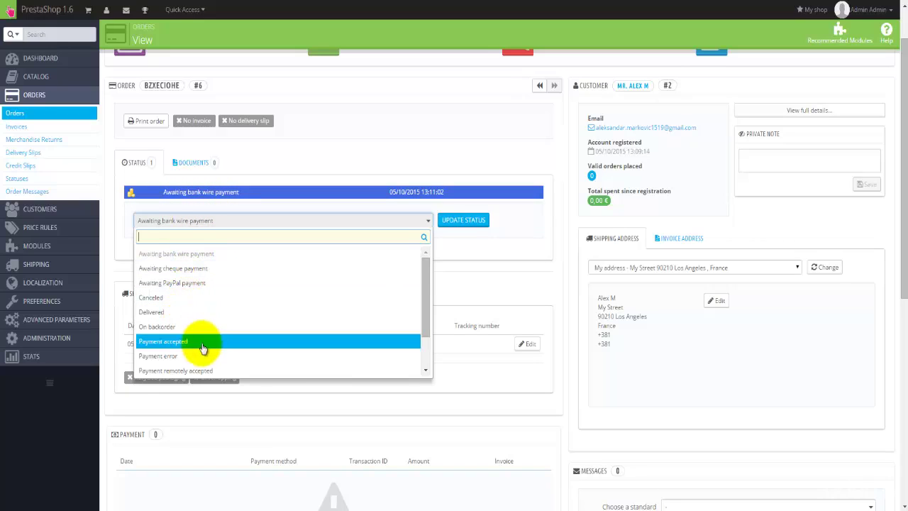
pyautogui.scroll(-1, 200, 346)
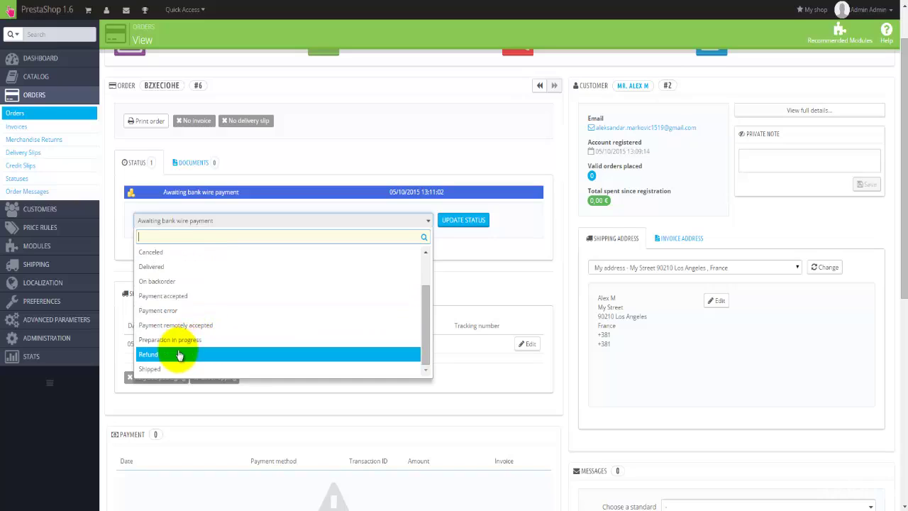
pyautogui.click(314, 145)
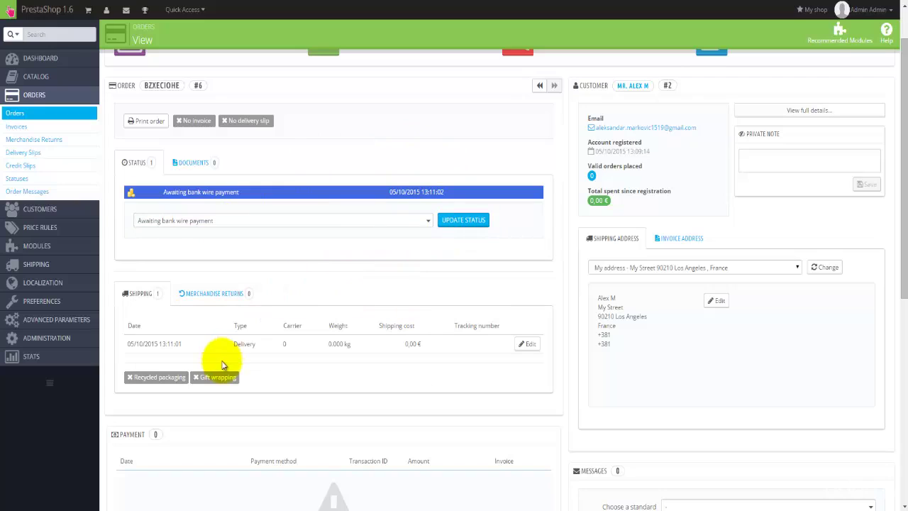
# Step: Examine the order's Shipping and Payment sections, and return to the dashboard
pyautogui.scroll(-1, 220, 373)
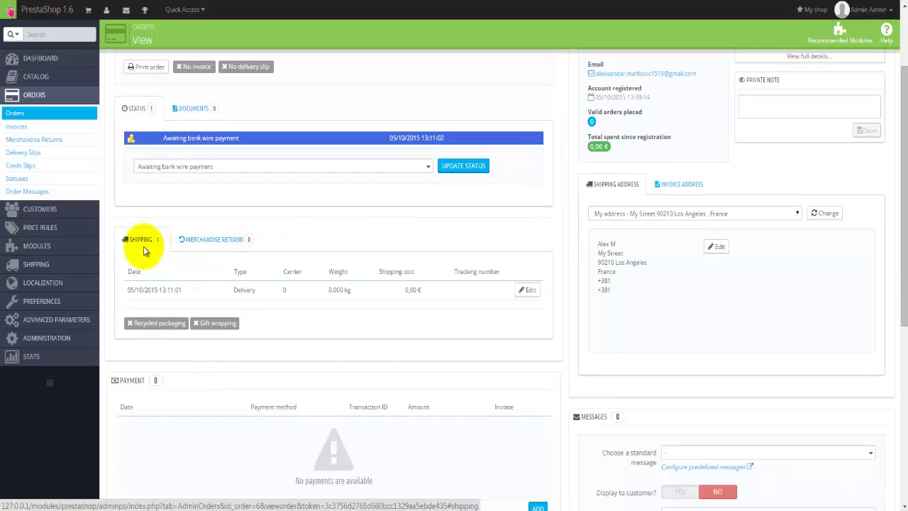
pyautogui.scroll(-1, 144, 250)
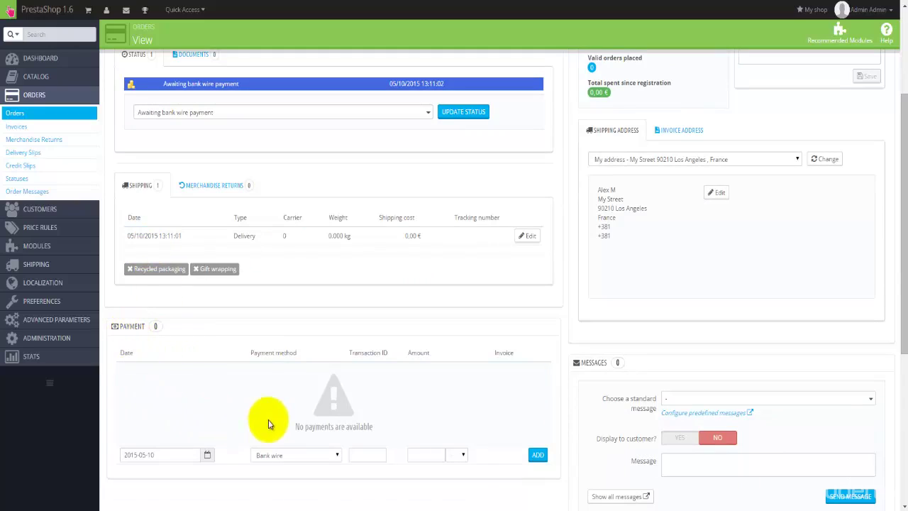
pyautogui.scroll(3, 410, 407)
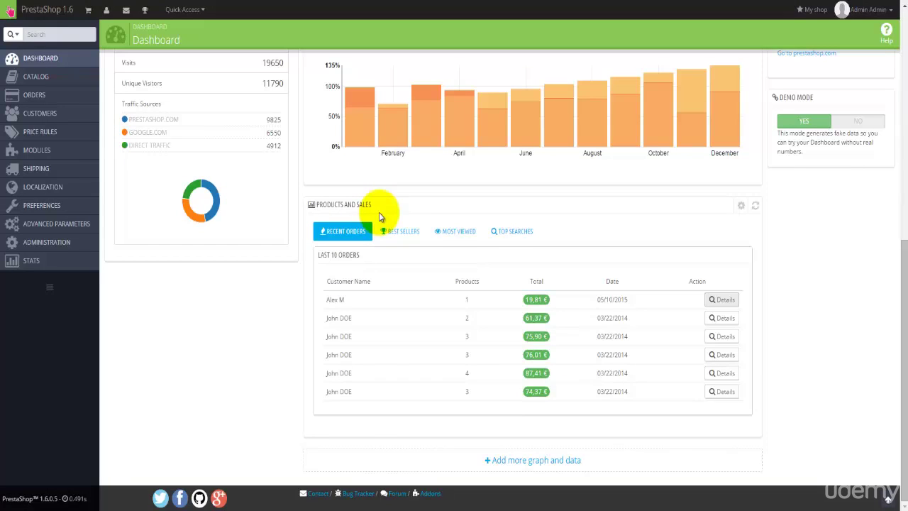
# Step: Open the add-ons marketplace for more dashboard graphs and data, and browse its featured modules
pyautogui.click(473, 461)
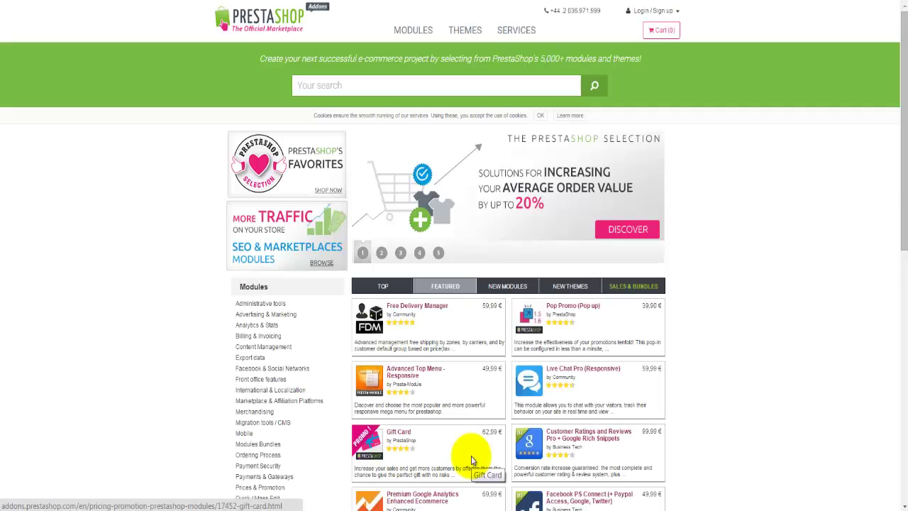
pyautogui.scroll(-1, 473, 461)
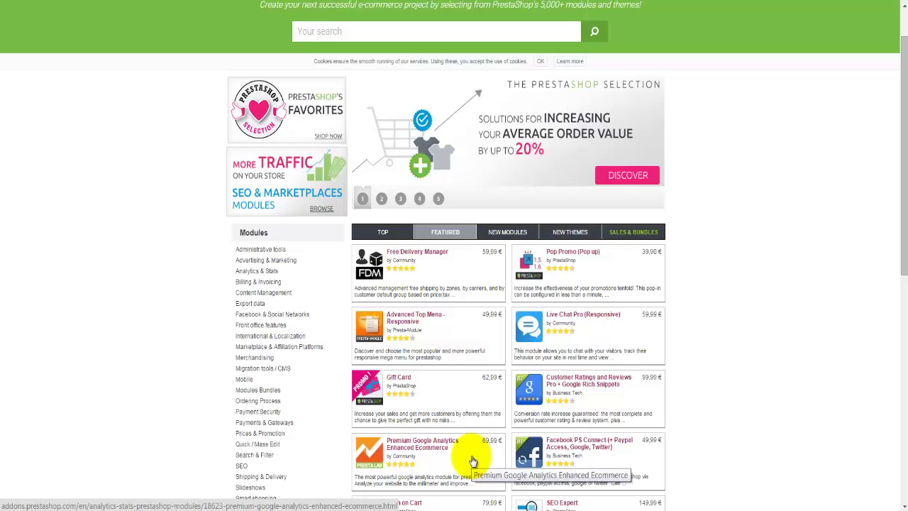
pyautogui.scroll(-1, 473, 460)
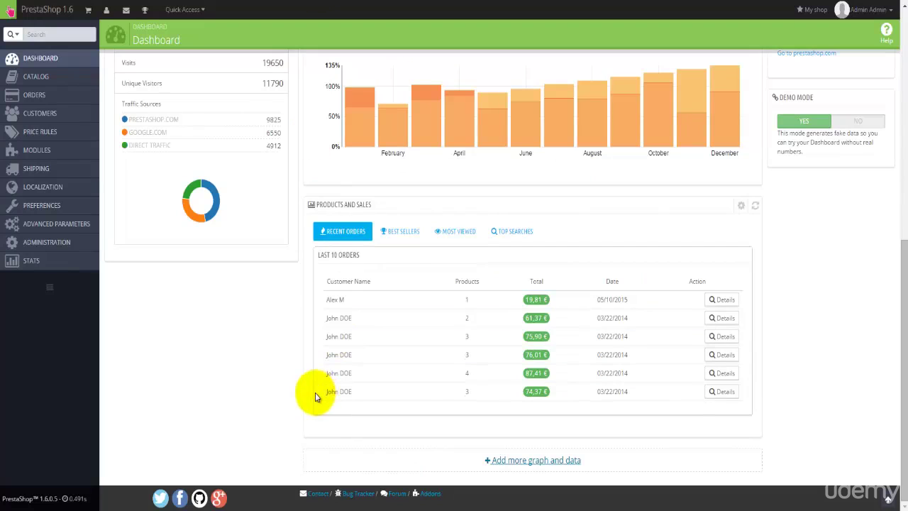
# Step: Return to the dashboard and bring its Activity Overview and main statistics chart back into view
pyautogui.scroll(1, 316, 395)
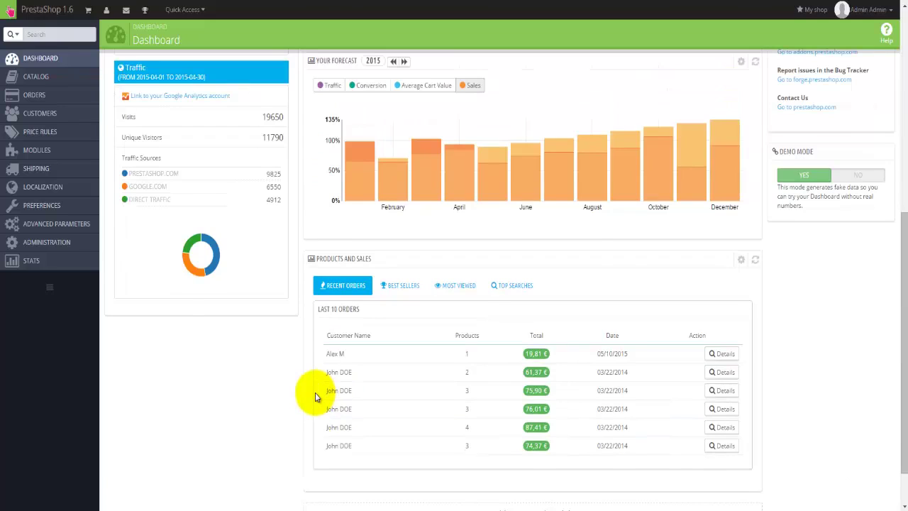
pyautogui.scroll(3, 316, 396)
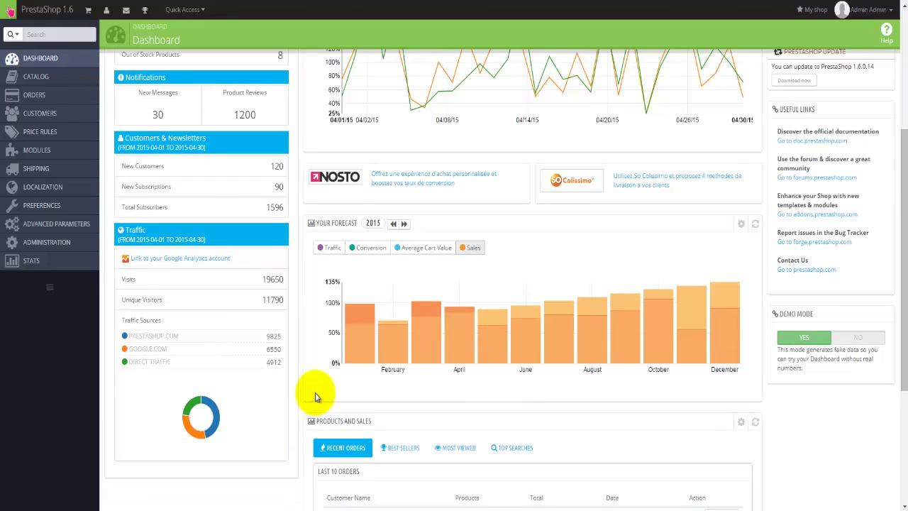
pyautogui.scroll(4, 316, 398)
pyautogui.scroll(1, 316, 396)
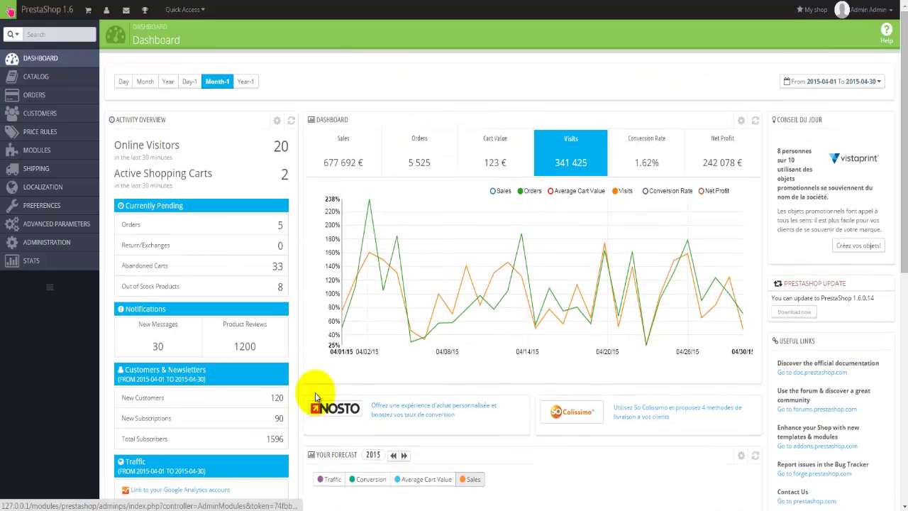